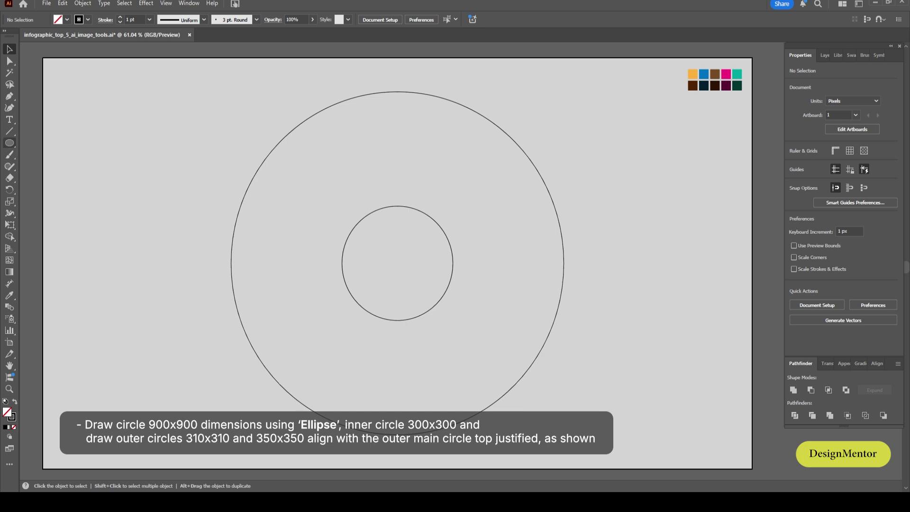
# Draw a 310 × 310 px circle with the Ellipse tool and center it horizontally on the artboard.
pyautogui.click(9, 142)
pyautogui.click(397, 138)
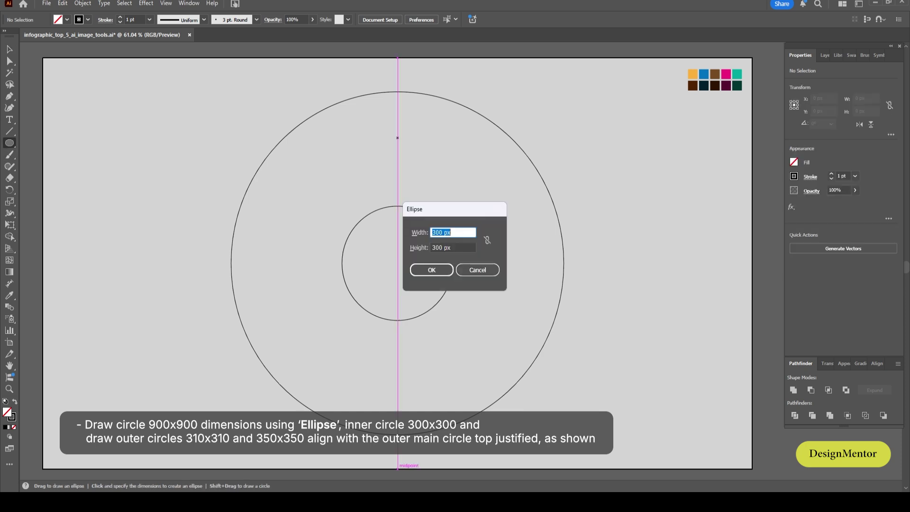
pyautogui.write('310')
pyautogui.press('Tab')
pyautogui.write('310')
pyautogui.press('Return')
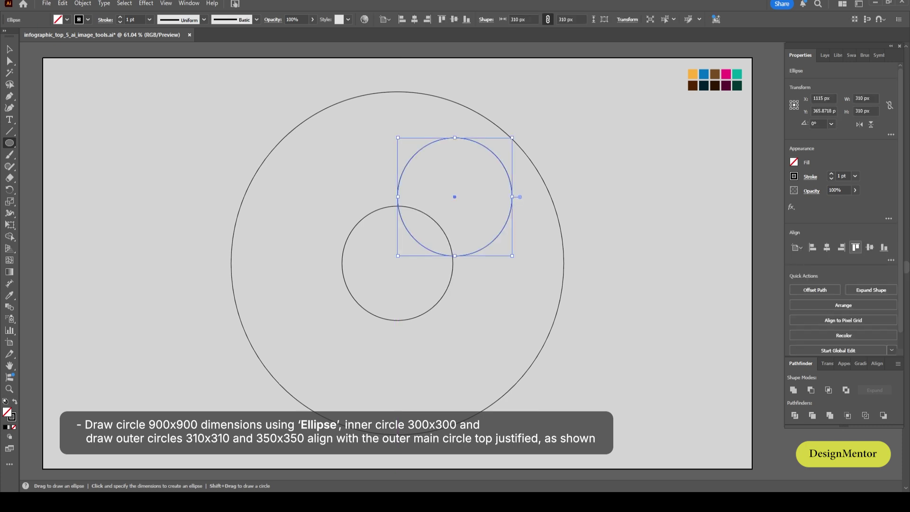
pyautogui.click(827, 247)
pyautogui.press('v')
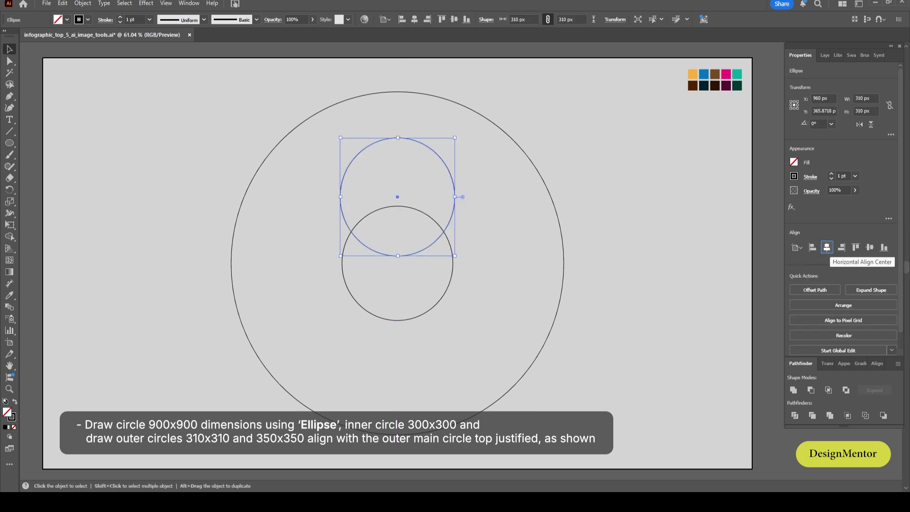
# Move the 310 px circle straight up to Y about 240 px, between the inner circle's top and the large circle's top edge.
pyautogui.hotkey('shift', 'Up')
pyautogui.hotkey('shift', 'Up')
pyautogui.hotkey('shift', 'Up')
pyautogui.hotkey('shift', 'Up')
pyautogui.hotkey('shift', 'Up')
pyautogui.hotkey('shift', 'Up')
pyautogui.hotkey('shift', 'Up')
pyautogui.hotkey('shift', 'Up')
pyautogui.hotkey('shift', 'Up')
pyautogui.hotkey('shift', 'Up')
pyautogui.hotkey('shift', 'Up')
pyautogui.hotkey('shift', 'Up')
pyautogui.hotkey('shift', 'Up')
pyautogui.hotkey('shift', 'Up')
pyautogui.hotkey('shift', 'Up')
pyautogui.hotkey('shift', 'Up')
pyautogui.hotkey('shift', 'Up')
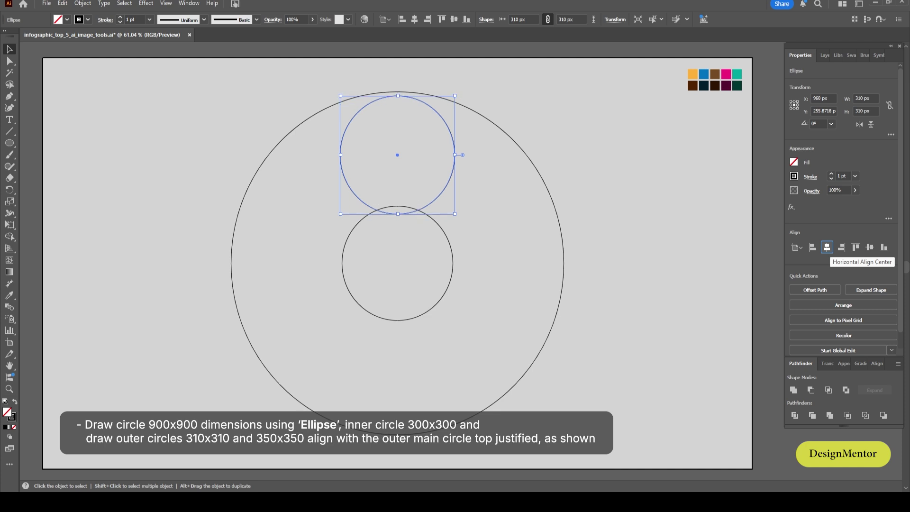
pyautogui.press('Up')
pyautogui.press('Up')
pyautogui.press('Up')
pyautogui.press('Up')
pyautogui.press('Up')
pyautogui.press('Up')
pyautogui.press('Up')
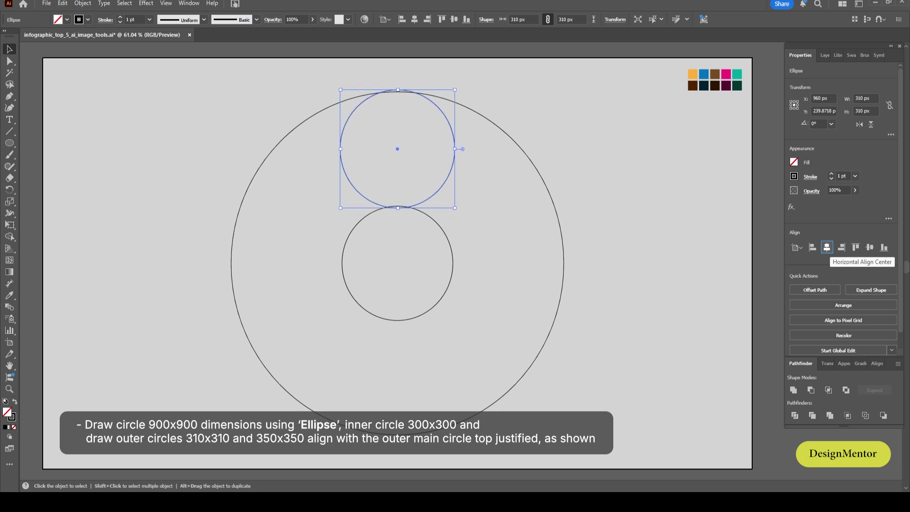
pyautogui.press('Down')
pyautogui.click(827, 247)
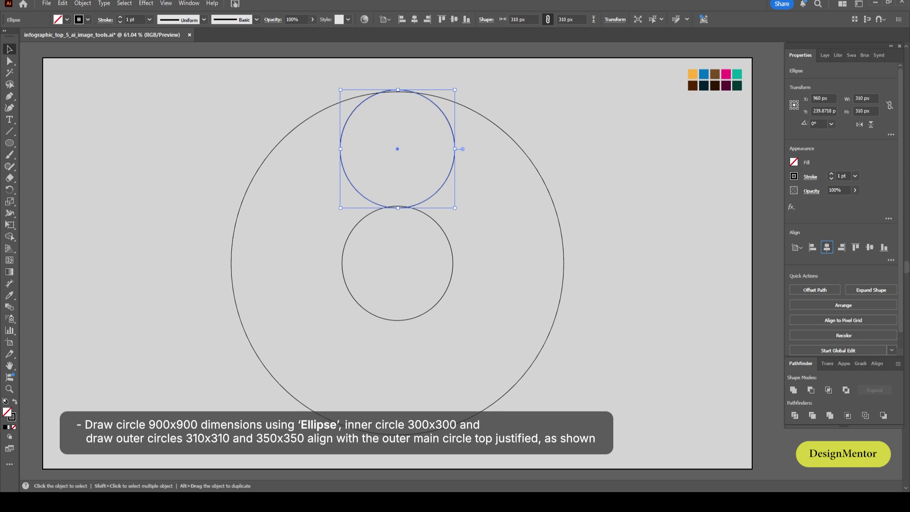
# Add a concentric 350 × 350 px circle around the 310 px circle.
pyautogui.click(866, 98)
pyautogui.write('350')
pyautogui.press('Return')
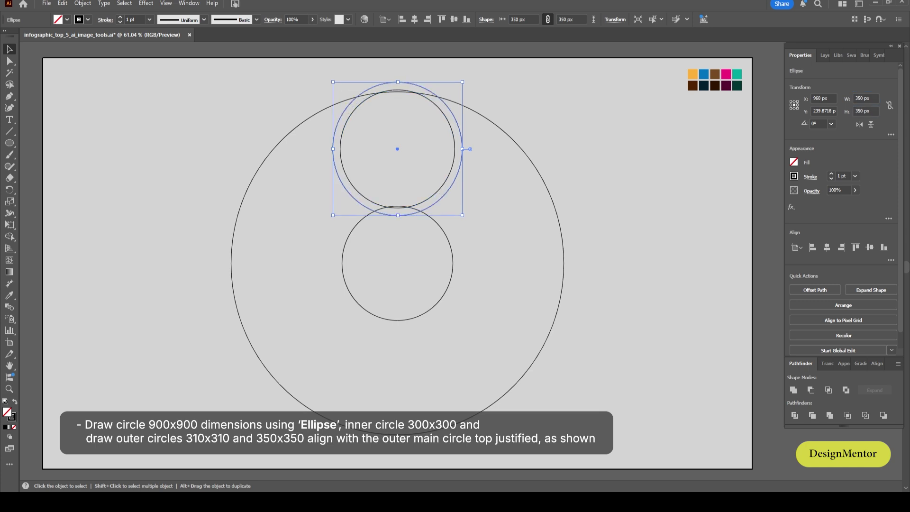
pyautogui.hotkey('ctrl', 'shift', 'a')
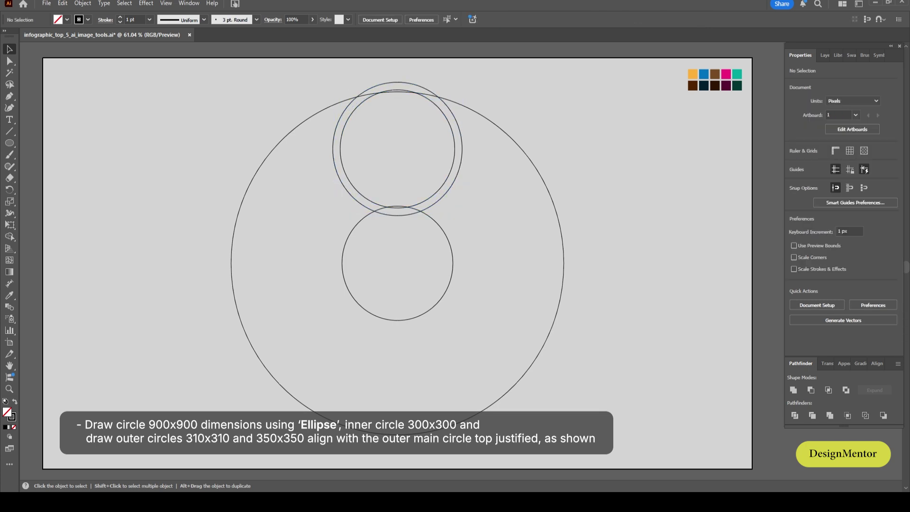
# Group the 310 px and 350 px circles.
pyautogui.click(462, 156)
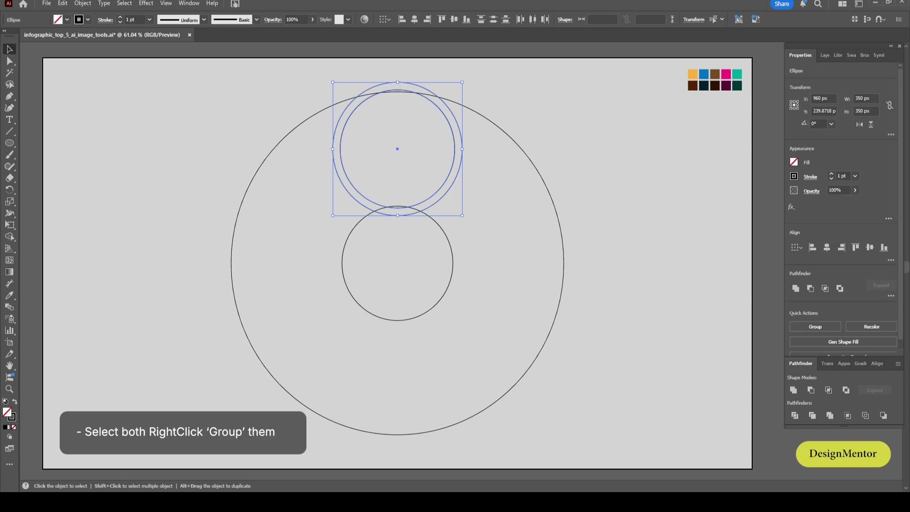
pyautogui.rightClick(454, 159)
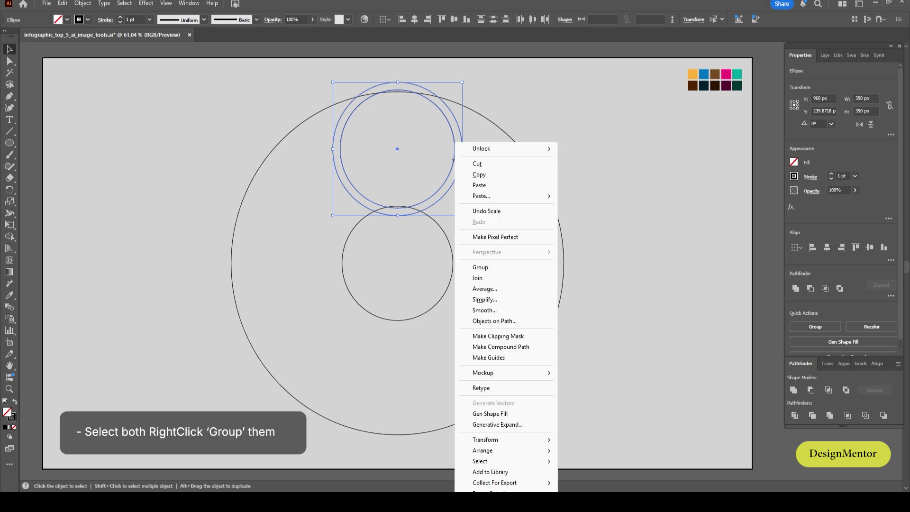
pyautogui.click(480, 268)
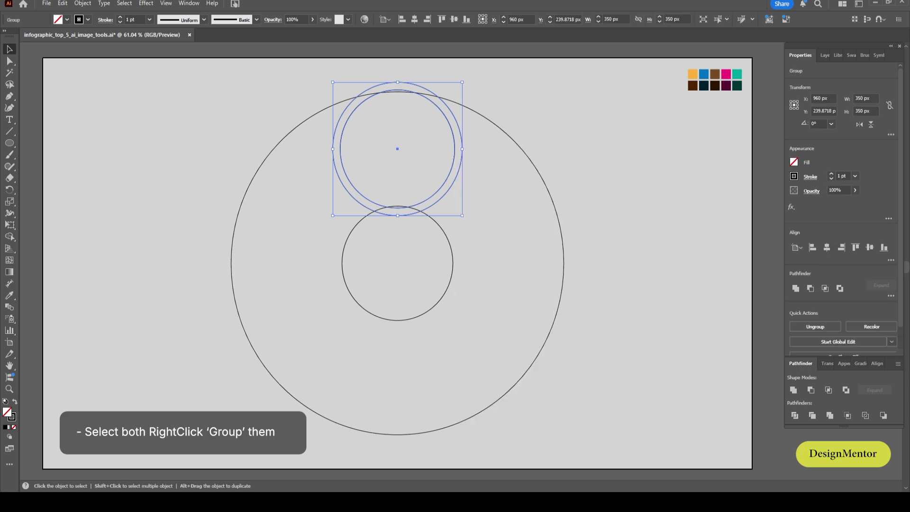
pyautogui.hotkey('ctrl', 'shift', 'a')
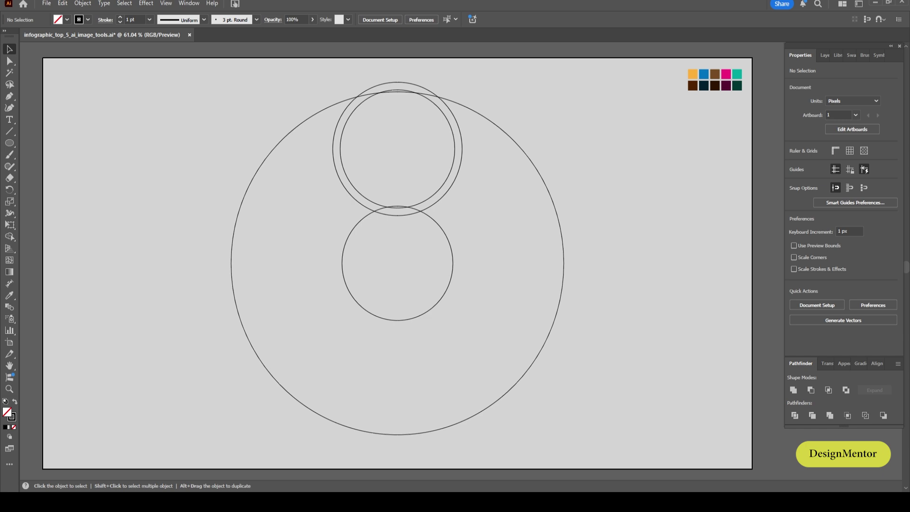
# Create a copy of the grouped circles rotated 72° around the center of the large circle.
pyautogui.click(450, 172)
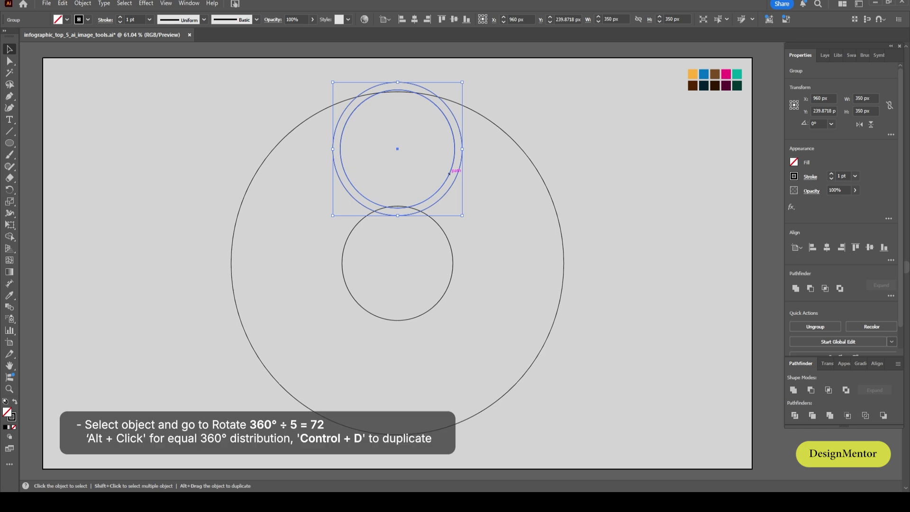
pyautogui.press('r')
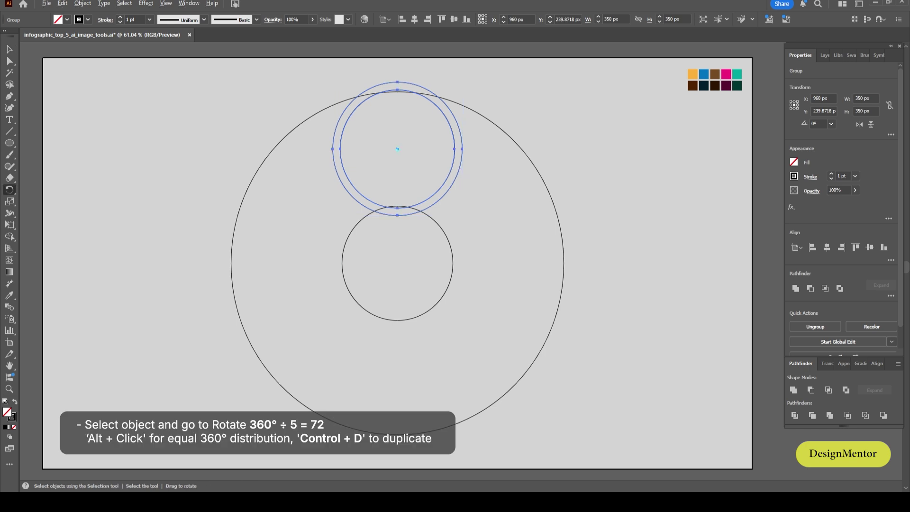
pyautogui.keyDown('alt'); pyautogui.click(398, 263); pyautogui.keyUp('alt')
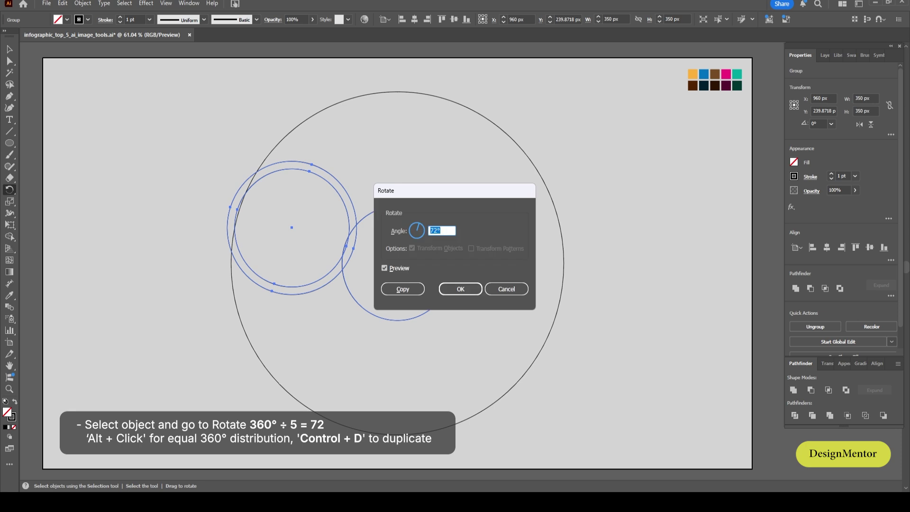
pyautogui.click(403, 288)
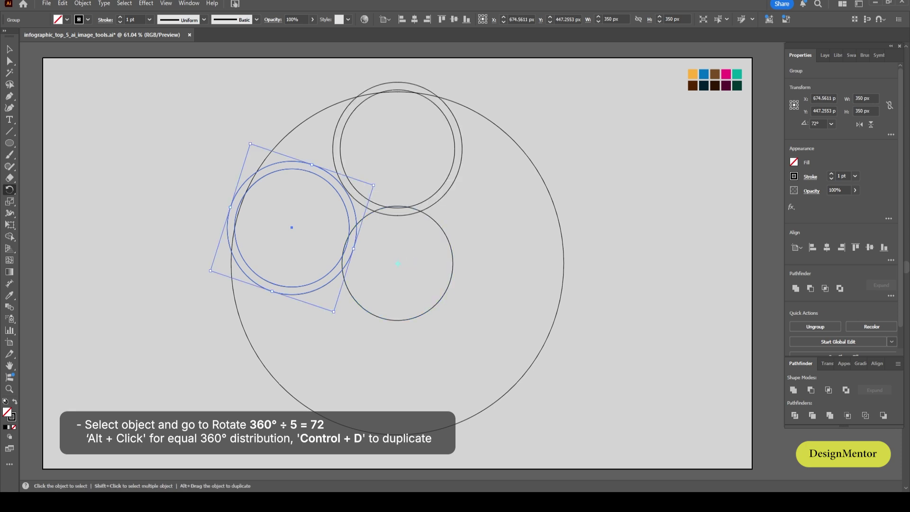
# Repeat the rotated copy three more times to distribute five circle groups evenly around the center.
pyautogui.hotkey('ctrl', 'd')
pyautogui.hotkey('ctrl', 'd')
pyautogui.hotkey('ctrl', 'd')
pyautogui.press('v')
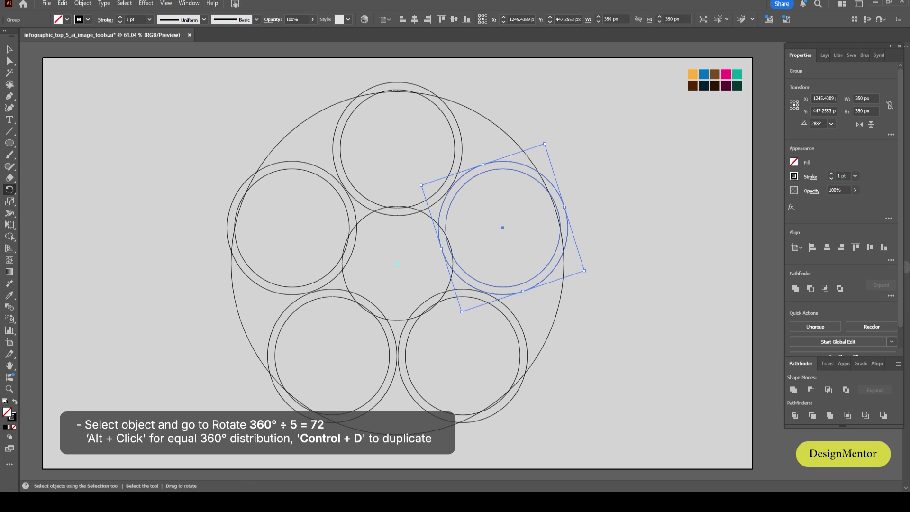
pyautogui.hotkey('ctrl', 'shift', 'a')
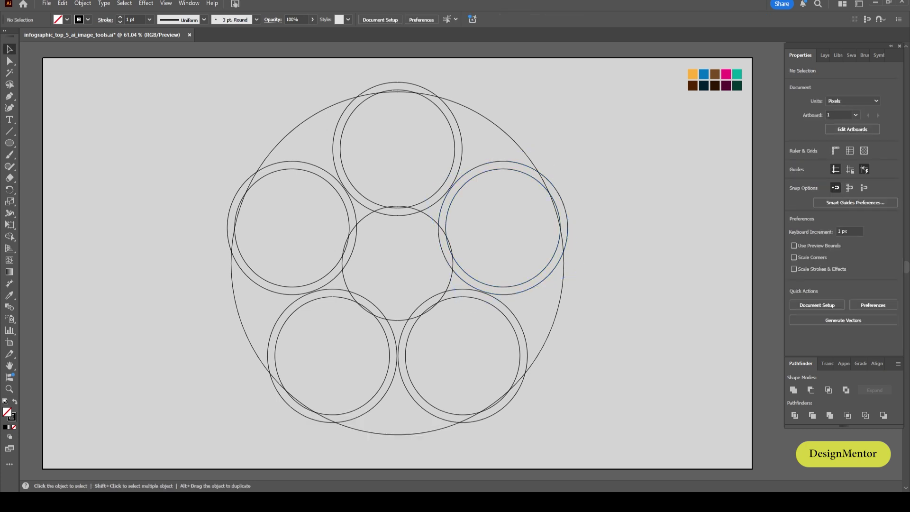
# Select all the circles and use Shape Builder to remove the small-circle parts outside the large circle.
pyautogui.hotkey('ctrl', 'a')
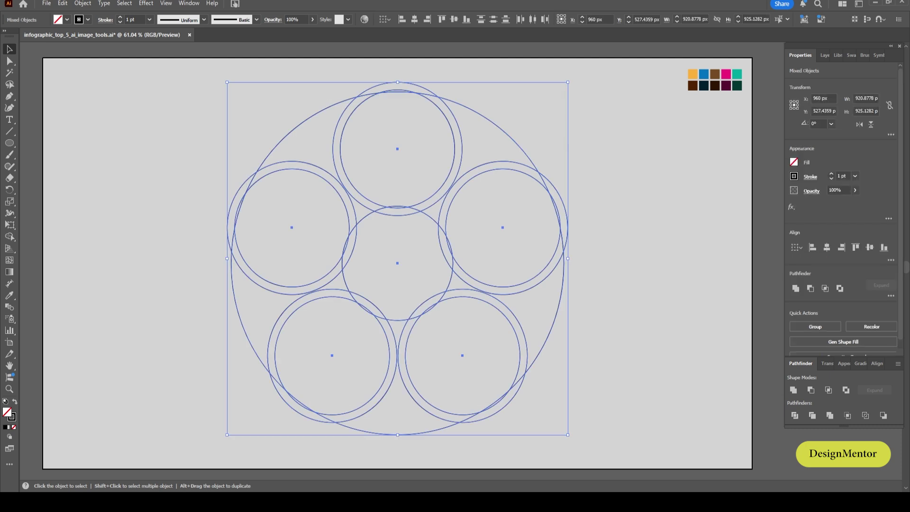
pyautogui.click(10, 236)
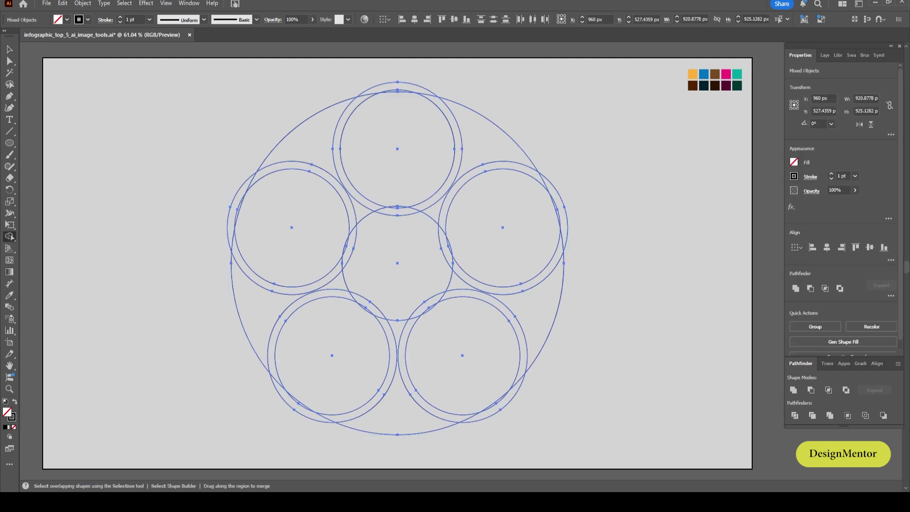
pyautogui.moveTo(405, 69); pyautogui.dragTo(397, 88)
pyautogui.moveTo(575, 195); pyautogui.dragTo(560, 210)
pyautogui.keyDown('alt'); pyautogui.click(565, 205); pyautogui.keyUp('alt')
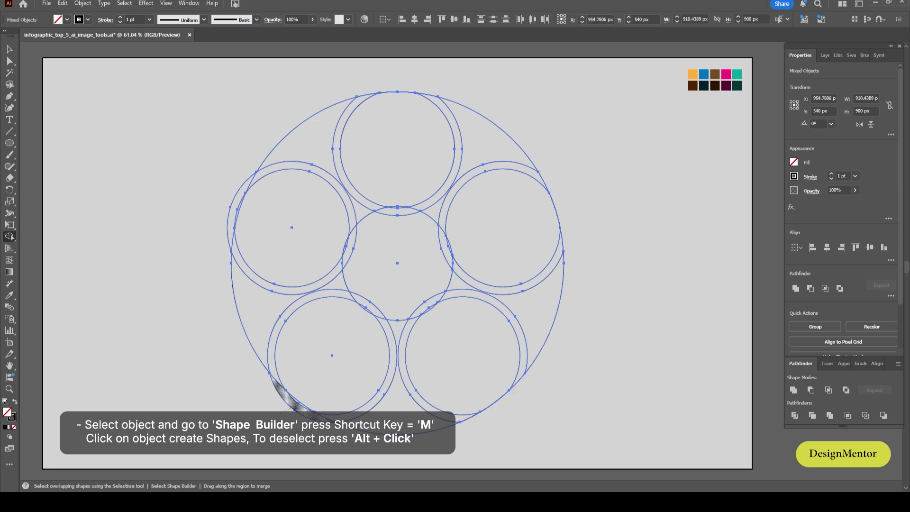
pyautogui.moveTo(298, 404); pyautogui.dragTo(303, 397)
pyautogui.moveTo(230, 167); pyautogui.dragTo(242, 197)
# Merge each of the five small circles with its adjacent outer region to form swirling petals with Shape Builder.
pyautogui.moveTo(418, 124)
pyautogui.mouseDown()
pyautogui.moveTo(358, 121)
pyautogui.moveTo(308, 135)
pyautogui.mouseUp()
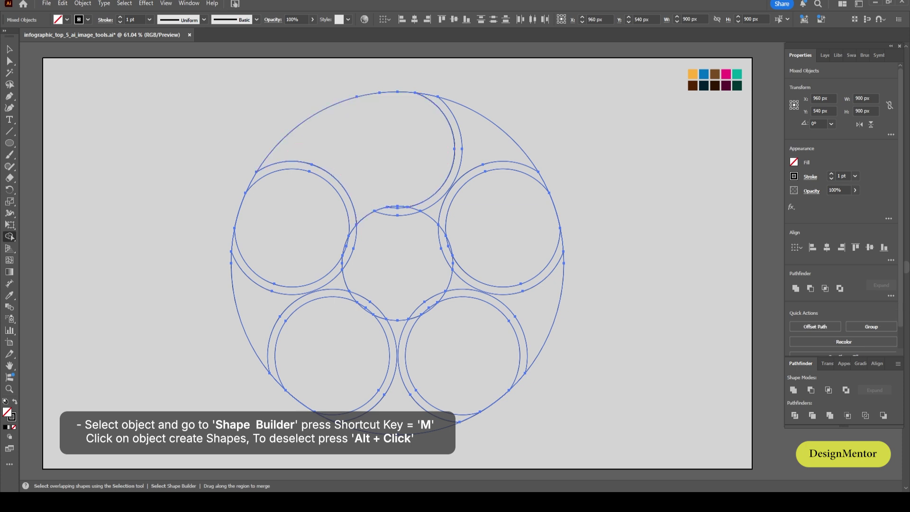
pyautogui.moveTo(292, 227); pyautogui.dragTo(256, 313)
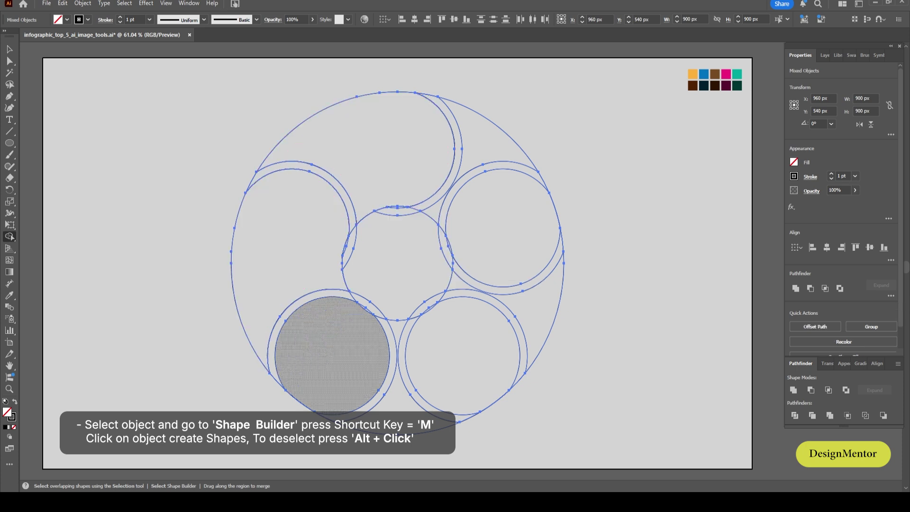
pyautogui.moveTo(341, 361); pyautogui.dragTo(397, 407)
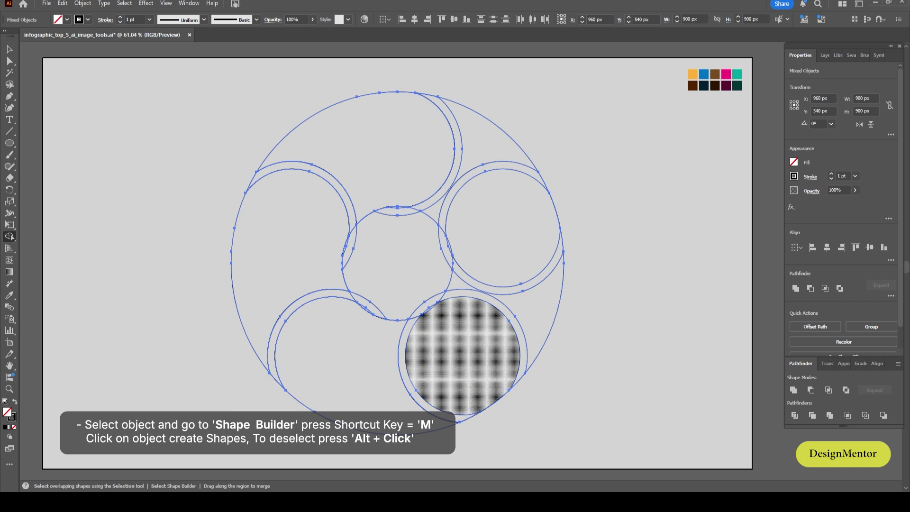
pyautogui.moveTo(407, 355); pyautogui.dragTo(538, 332)
pyautogui.moveTo(495, 221); pyautogui.dragTo(465, 110)
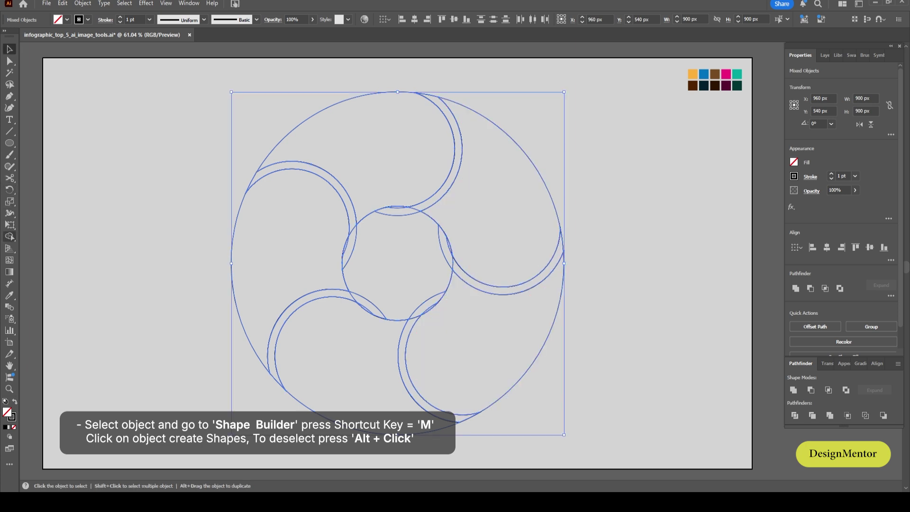
# Clean up the overlapping slivers around the central circle with Shape Builder so the petals end at its edge.
pyautogui.click(9, 237)
pyautogui.moveTo(402, 217)
pyautogui.mouseDown()
pyautogui.moveTo(399, 207)
pyautogui.moveTo(429, 201)
pyautogui.mouseUp()
pyautogui.moveTo(440, 247)
pyautogui.mouseDown()
pyautogui.moveTo(467, 279)
pyautogui.moveTo(426, 292)
pyautogui.moveTo(412, 324)
pyautogui.mouseUp()
pyautogui.moveTo(388, 271)
pyautogui.mouseDown()
pyautogui.moveTo(369, 305)
pyautogui.moveTo(349, 293)
pyautogui.mouseUp()
pyautogui.moveTo(353, 248)
pyautogui.mouseDown()
pyautogui.moveTo(351, 232)
pyautogui.moveTo(348, 244)
pyautogui.mouseUp()
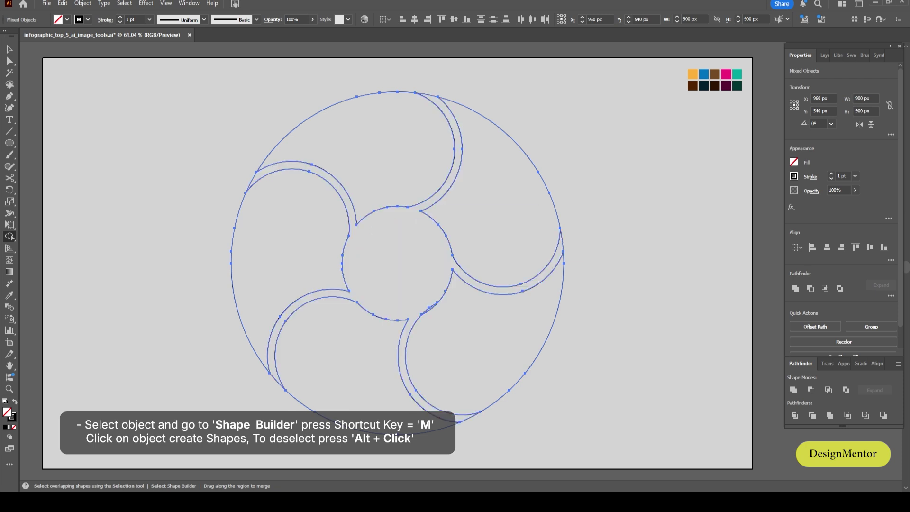
# Remove the central circle and the thin bands between the petals, leaving five separate petal shapes.
pyautogui.keyDown('alt'); pyautogui.click(398, 263); pyautogui.keyUp('alt')
pyautogui.moveTo(403, 256); pyautogui.dragTo(429, 309)
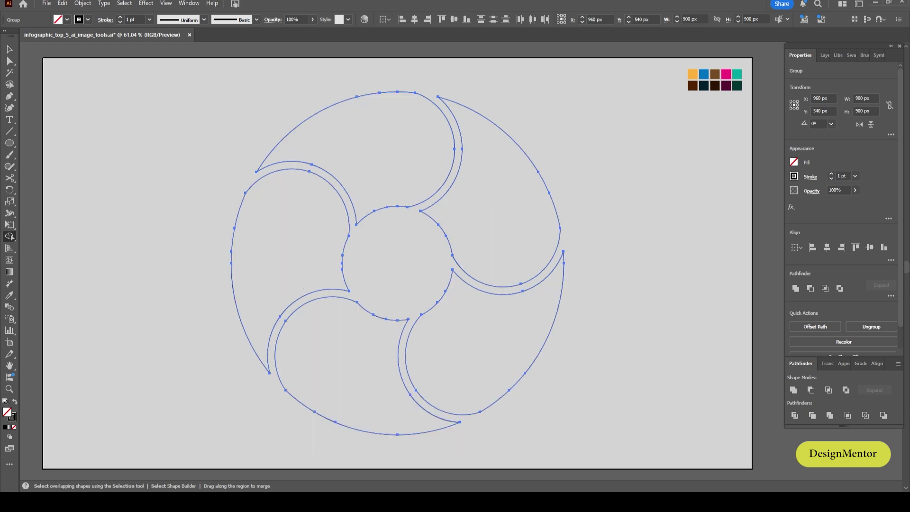
pyautogui.press('v')
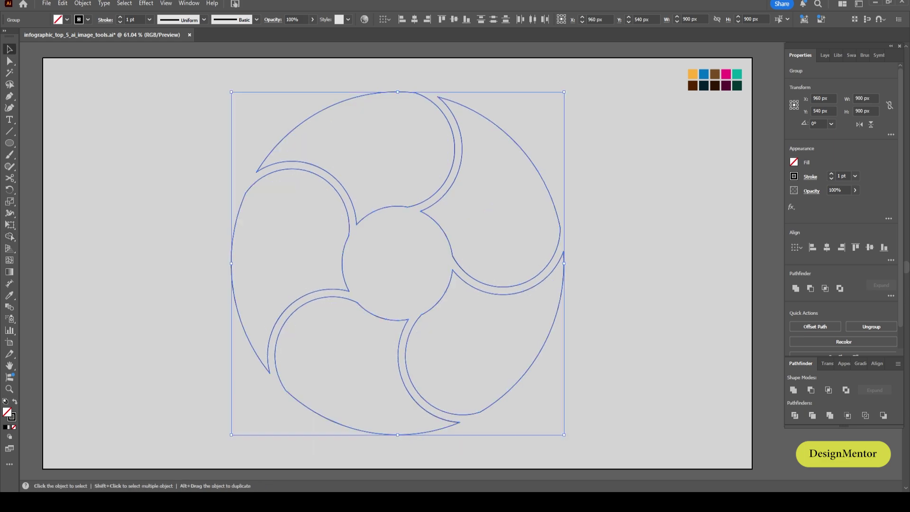
pyautogui.hotkey('ctrl', 'shift', 'a')
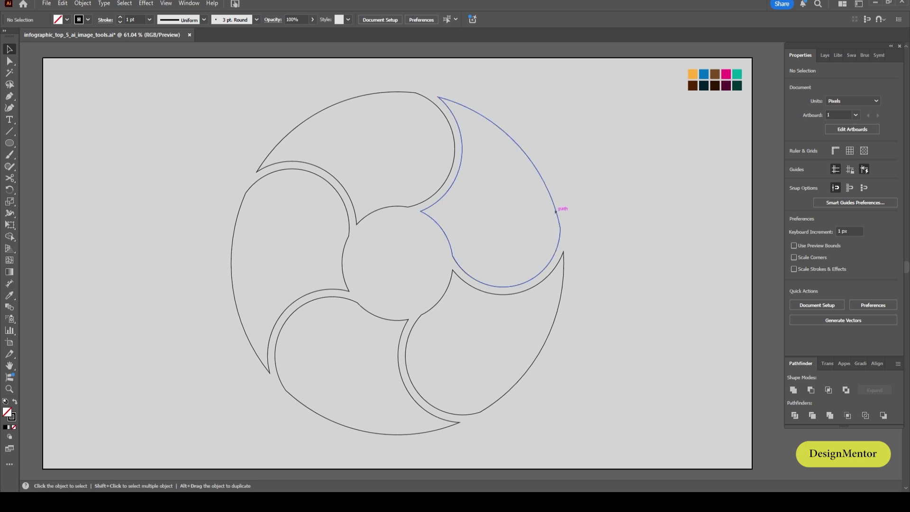
# Fill the upper-right petal with the orange palette color using the Eyedropper.
pyautogui.click(552, 199)
pyautogui.press('i')
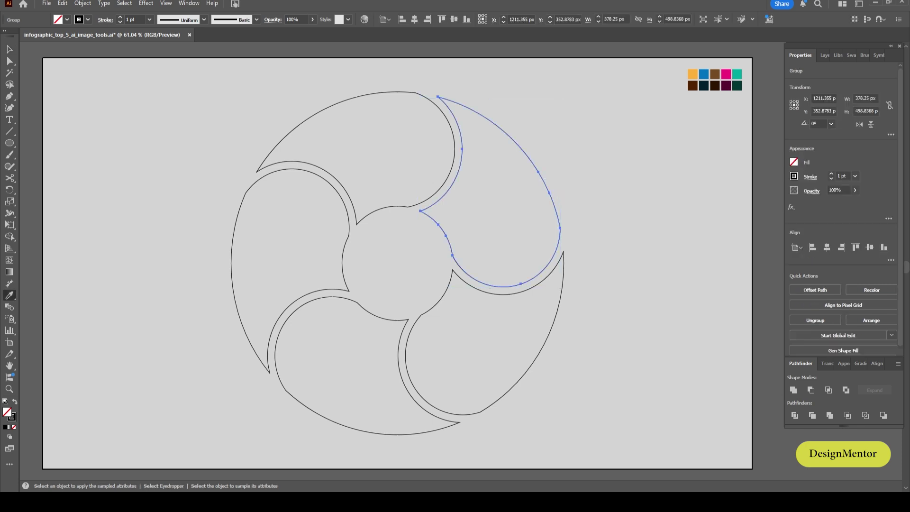
pyautogui.click(692, 74)
pyautogui.press('v')
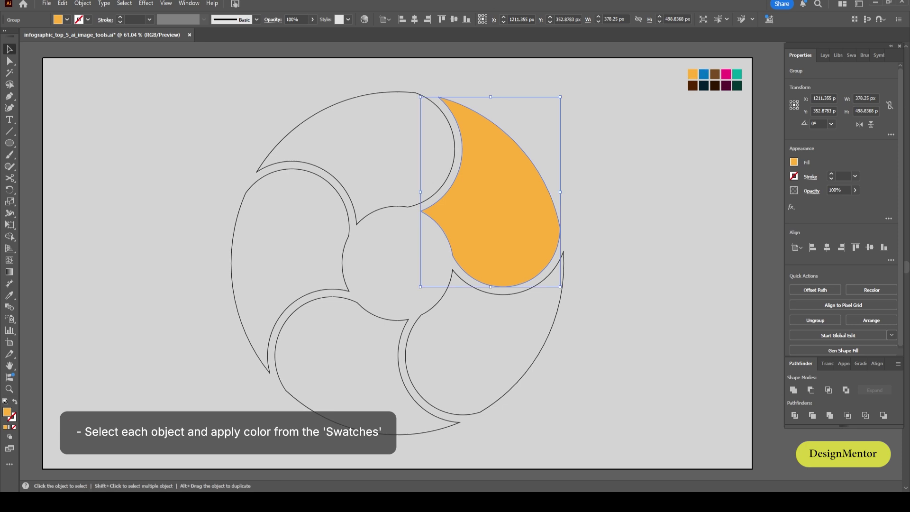
# Fill the lower-right petal with the blue palette color using the Eyedropper.
pyautogui.click(535, 359)
pyautogui.press('i')
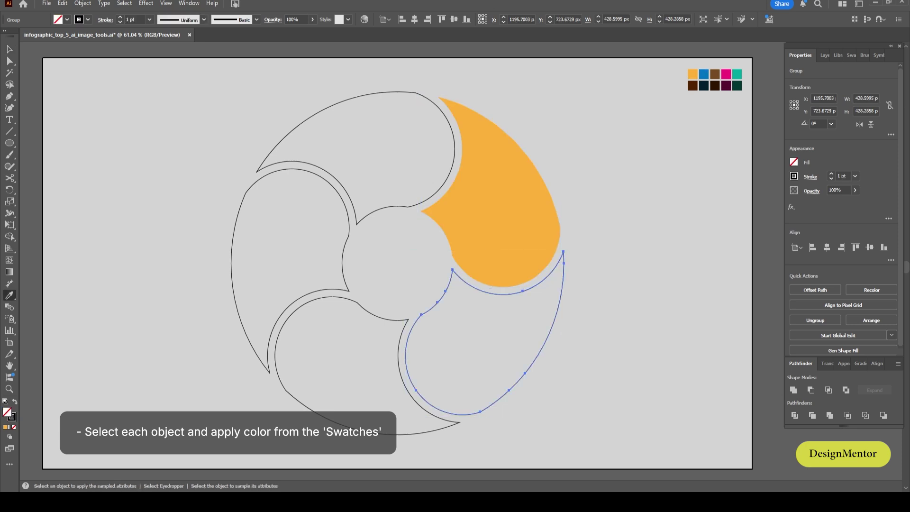
pyautogui.click(704, 75)
pyautogui.press('v')
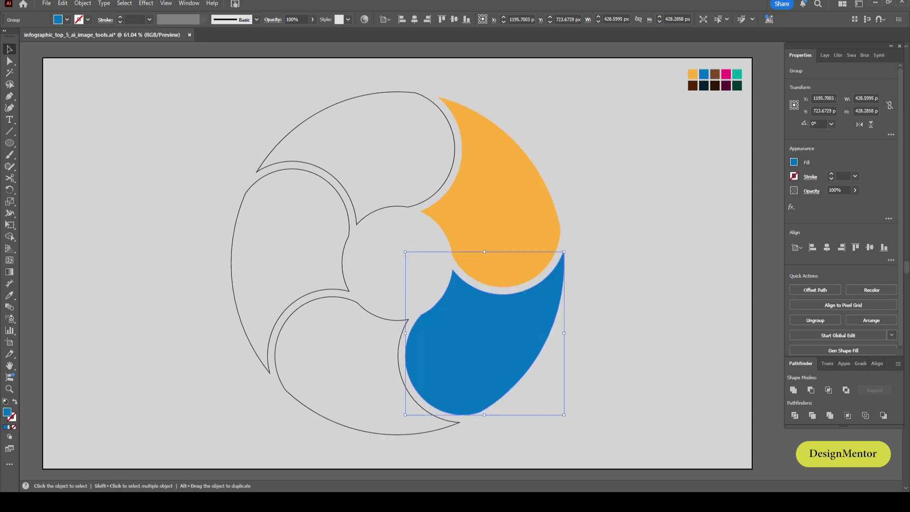
# Fill the bottom petal with the brown palette color using the Eyedropper.
pyautogui.click(413, 434)
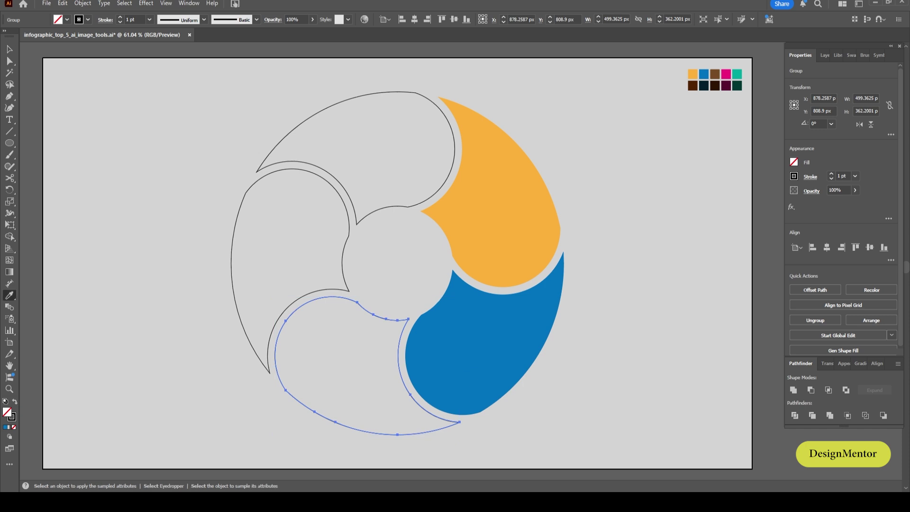
pyautogui.press('i')
pyautogui.click(715, 74)
pyautogui.press('v')
pyautogui.hotkey('ctrl', 'shift', 'a')
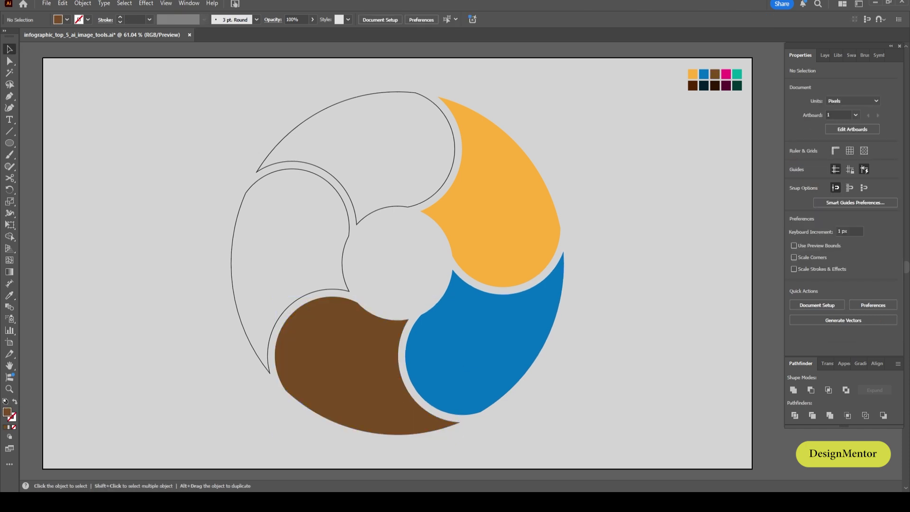
# Fill the left petal with the magenta palette color using the Eyedropper.
pyautogui.click(231, 250)
pyautogui.press('i')
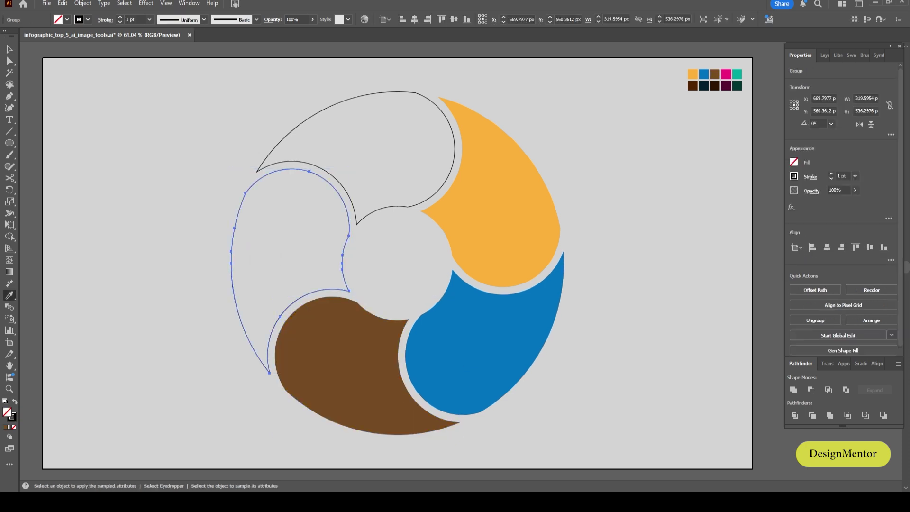
pyautogui.click(726, 74)
pyautogui.press('v')
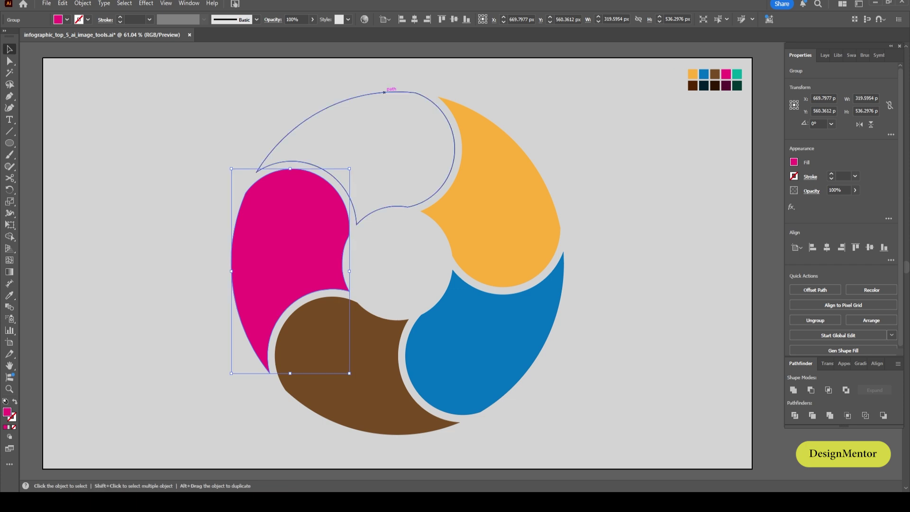
# Fill the upper-left petal with the teal palette color using the Eyedropper.
pyautogui.click(384, 92)
pyautogui.press('i')
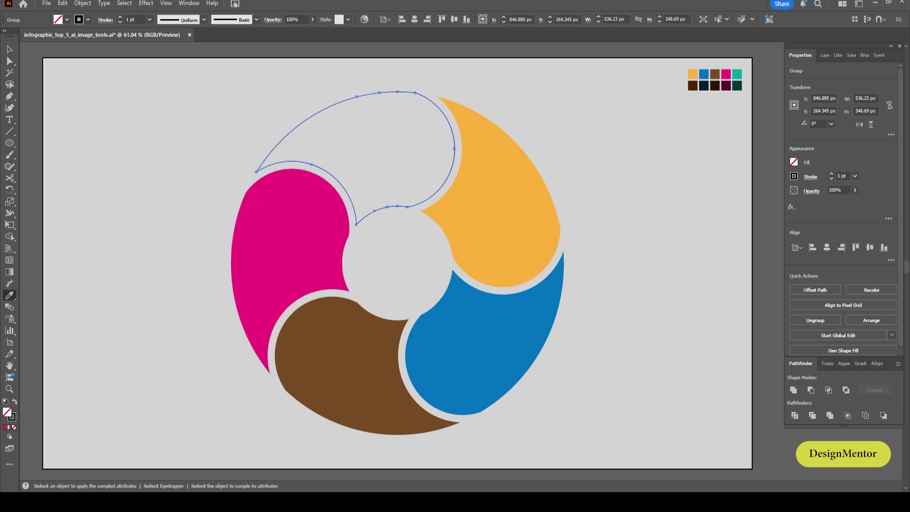
pyautogui.click(737, 74)
pyautogui.press('v')
pyautogui.hotkey('ctrl', 'shift', 'a')
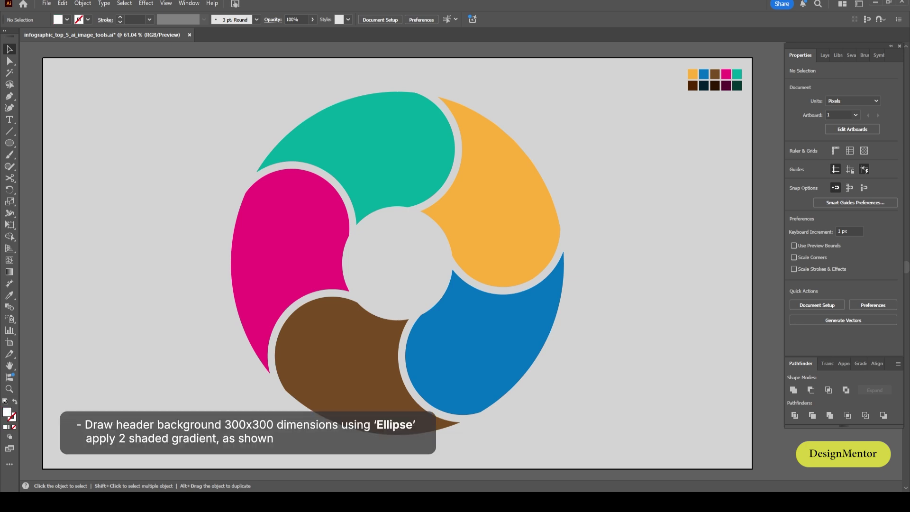
# Create a 300 x 300 px circle with the Ellipse tool and center it on the artboard between the petals.
pyautogui.click(9, 143)
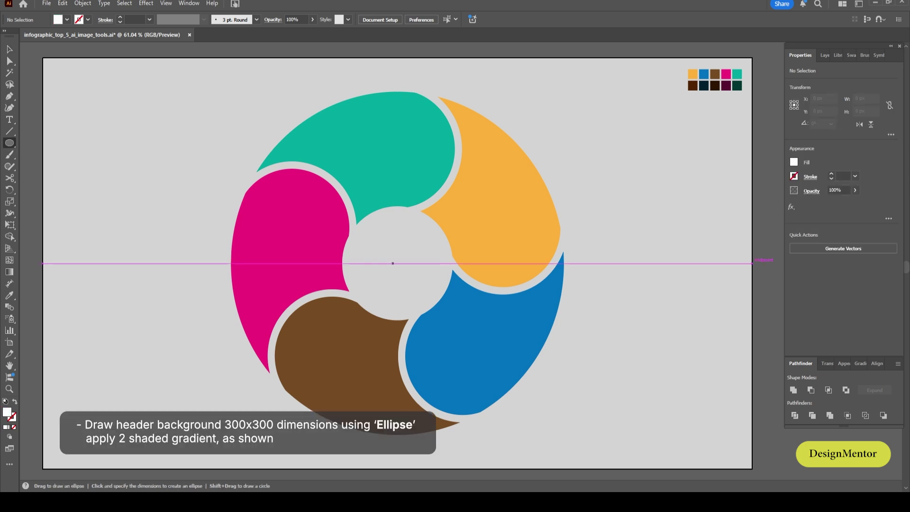
pyautogui.click(397, 263)
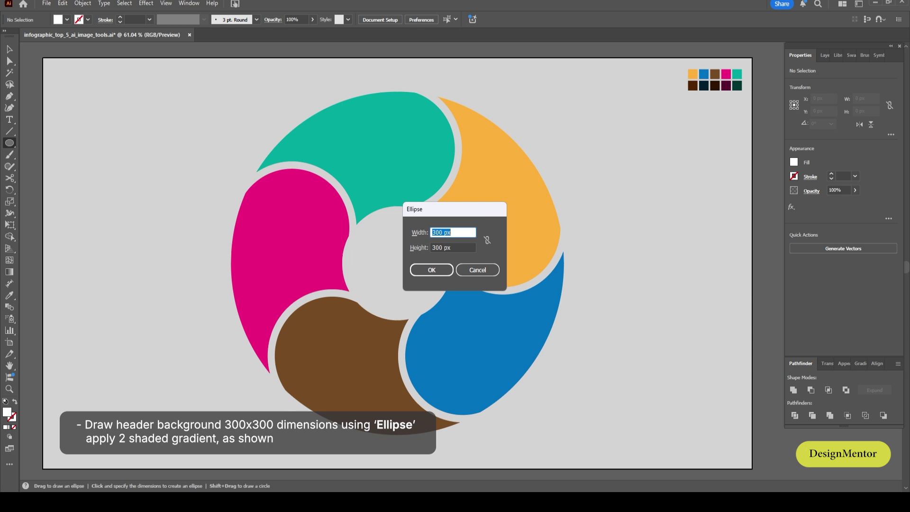
pyautogui.click(451, 247)
pyautogui.press('Return')
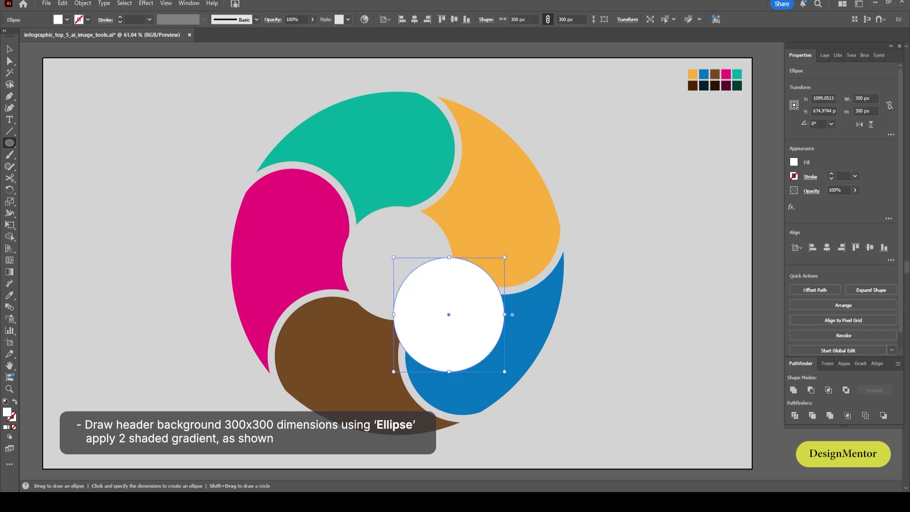
pyautogui.click(870, 247)
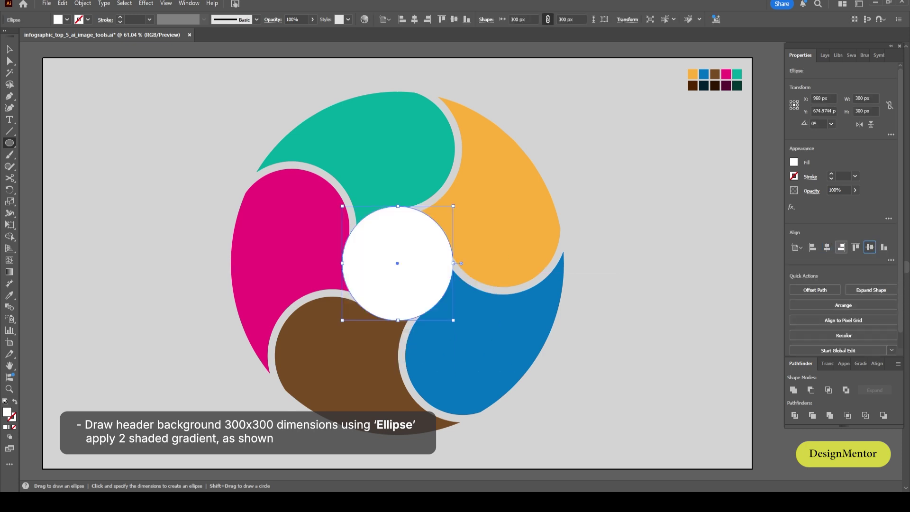
pyautogui.press('v')
pyautogui.hotkey('ctrl', 'shift', 'a')
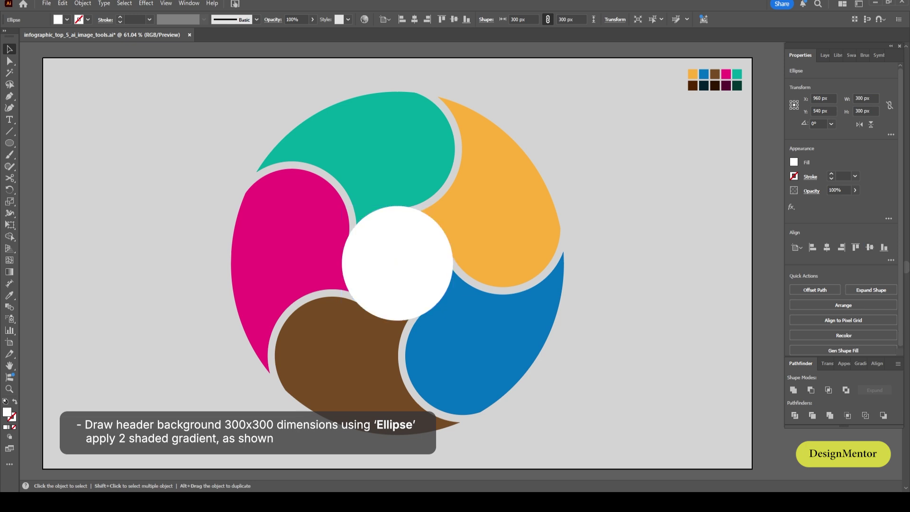
# Apply a linear gradient from white to light gray to the central circle.
pyautogui.click(397, 263)
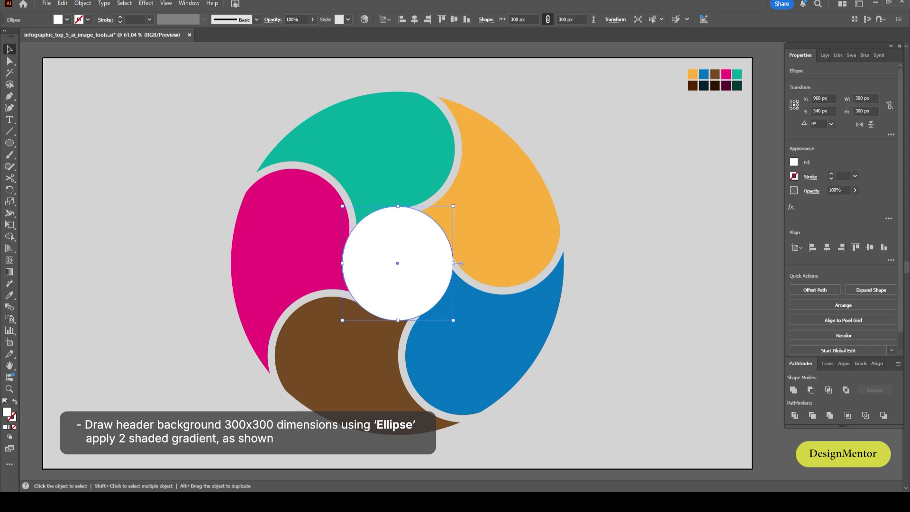
pyautogui.click(859, 363)
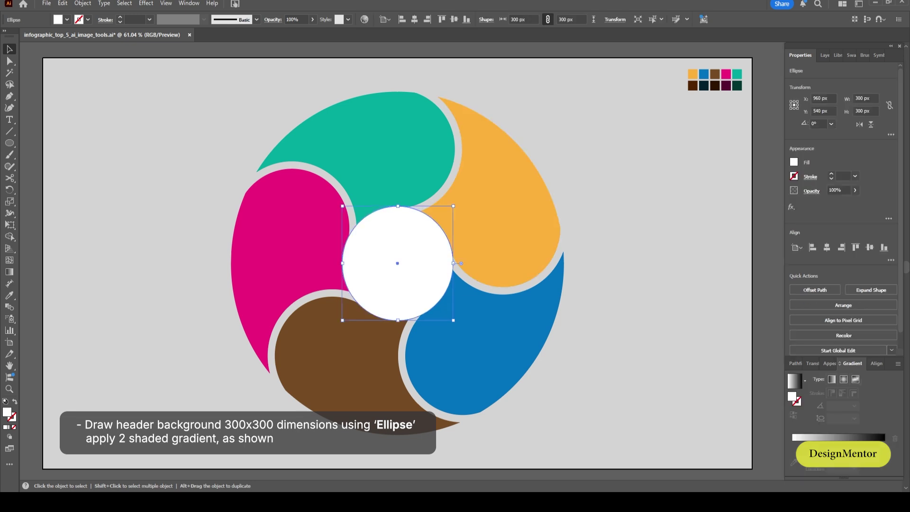
pyautogui.press('.')
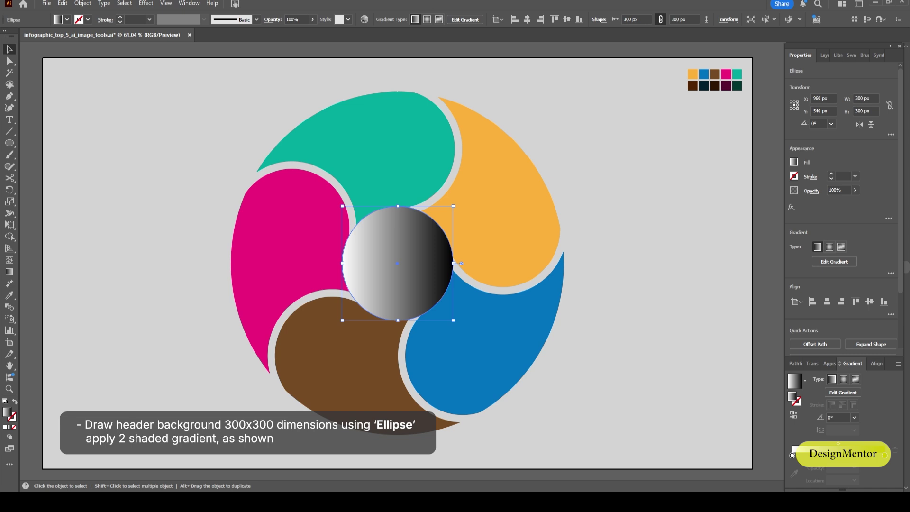
pyautogui.doubleClick(885, 455)
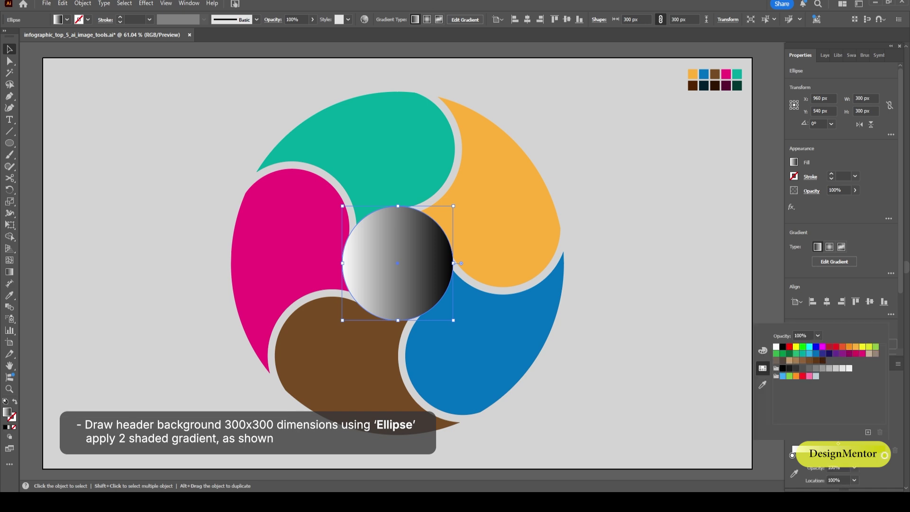
pyautogui.click(763, 385)
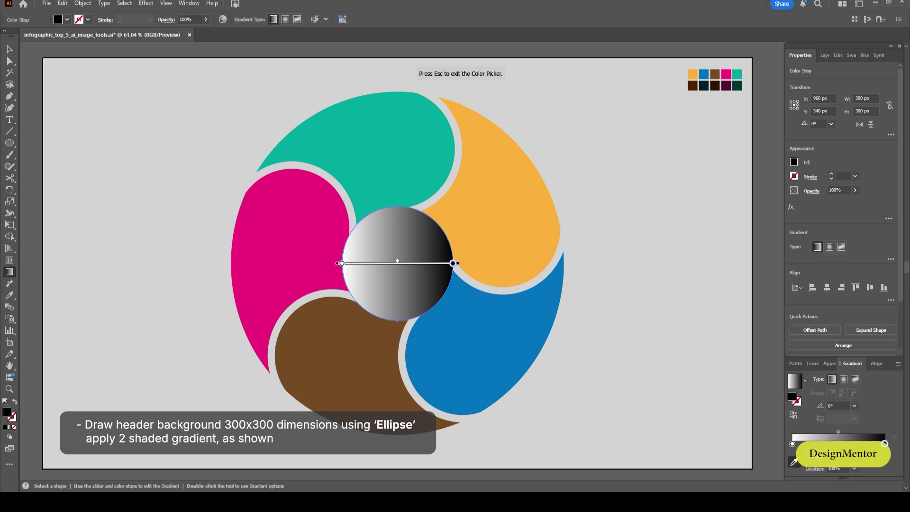
pyautogui.doubleClick(7, 412)
pyautogui.moveTo(592, 305); pyautogui.dragTo(550, 264)
pyautogui.click(773, 230)
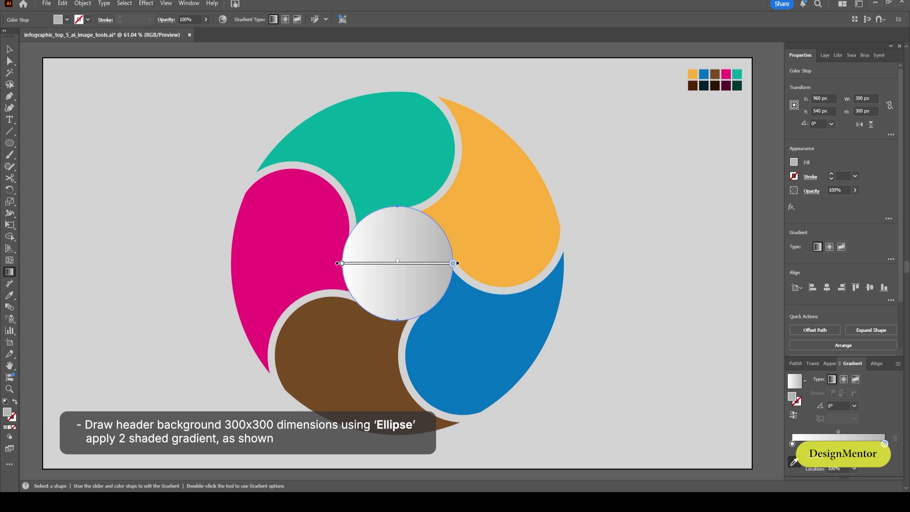
# Redirect the central circle's gradient diagonally from its upper left to its lower right, at about -38°.
pyautogui.press('v')
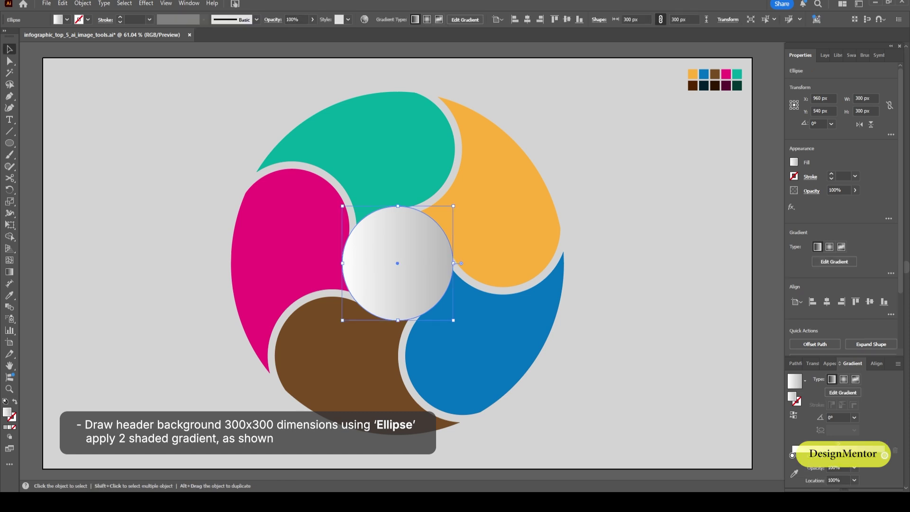
pyautogui.press('g')
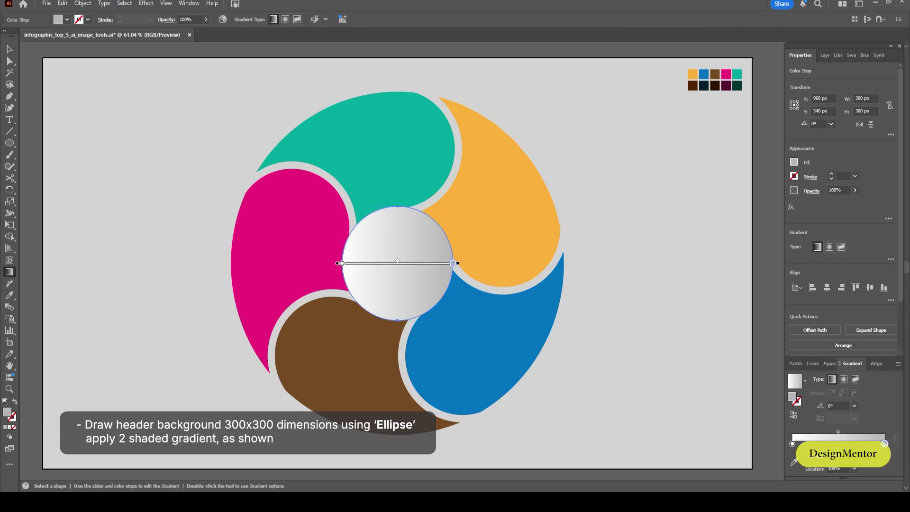
pyautogui.moveTo(358, 232); pyautogui.dragTo(440, 297)
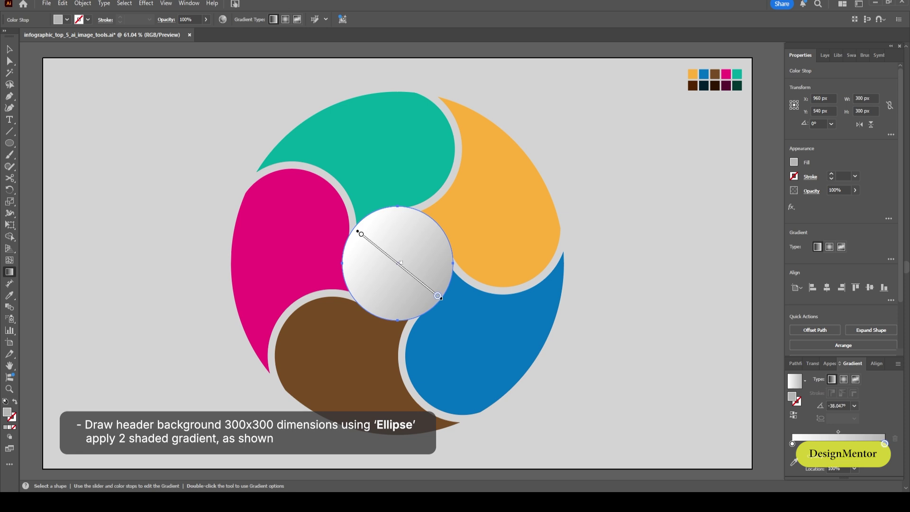
pyautogui.press('v')
pyautogui.hotkey('ctrl', 'shift', 'a')
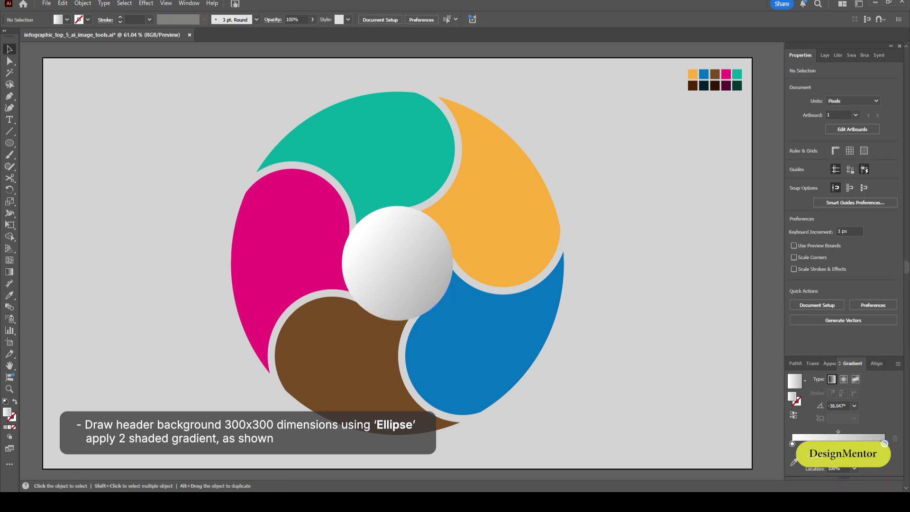
# Duplicate the central gradient circle in place and set the copy's size to 280 px.
pyautogui.click(399, 264)
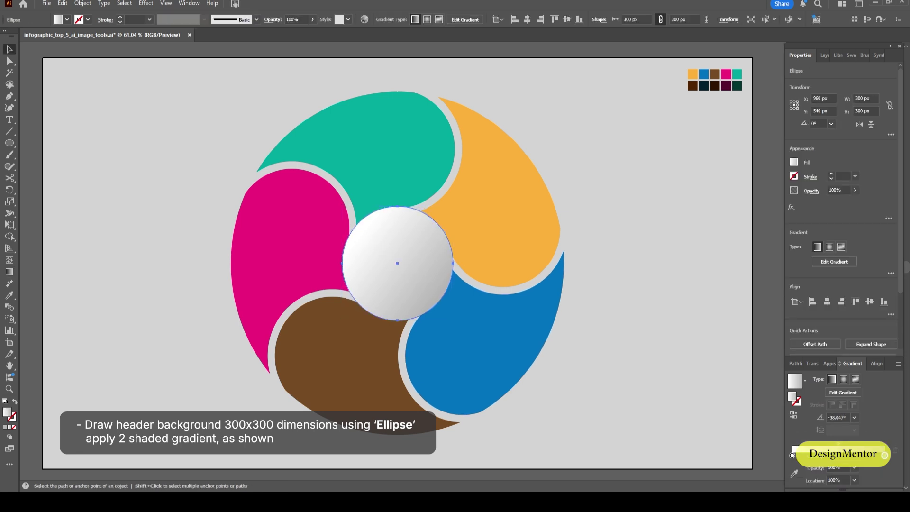
pyautogui.press('v')
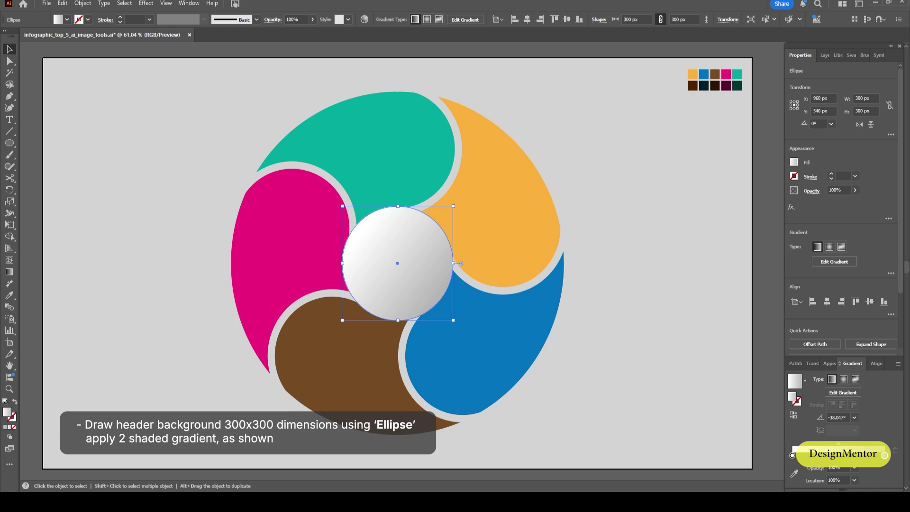
pyautogui.click(866, 98)
pyautogui.write('29')
pyautogui.press('BackSpace')
pyautogui.write('80')
pyautogui.press('Return')
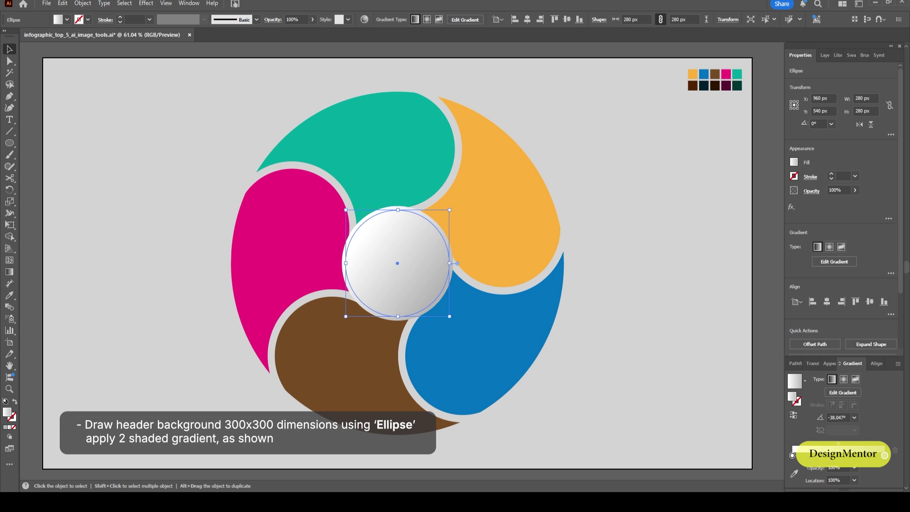
# Reverse the 280 px circle's gradient so it runs from its lower right to its upper left, at about 140°.
pyautogui.press('g')
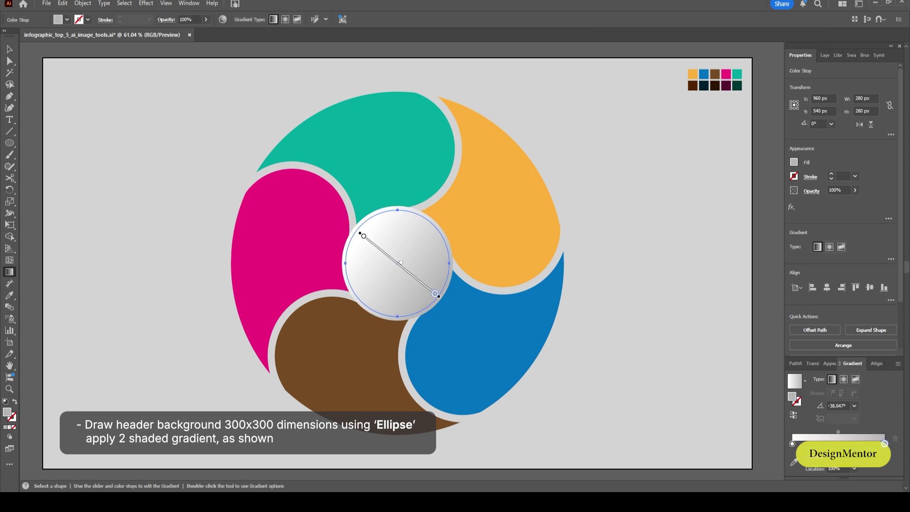
pyautogui.press('v')
pyautogui.hotkey('ctrl', 'shift', 'a')
pyautogui.click(397, 263)
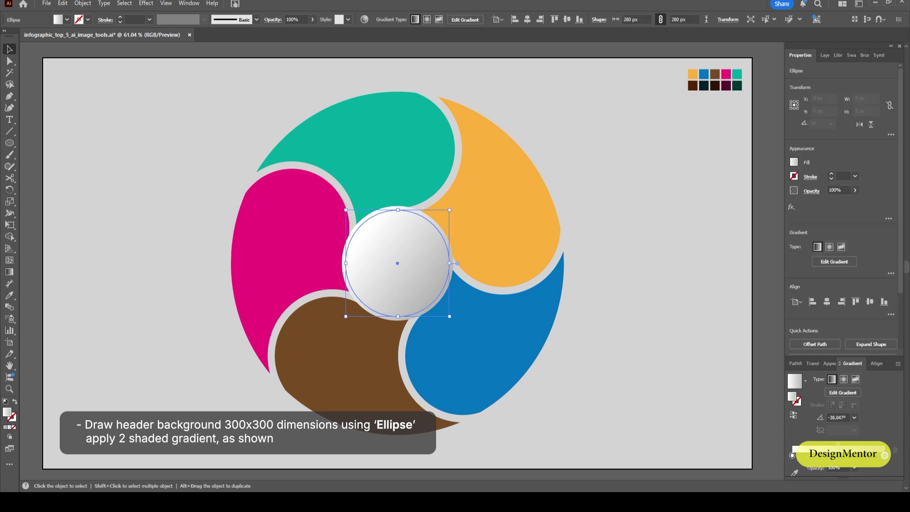
pyautogui.press('h')
pyautogui.press('g')
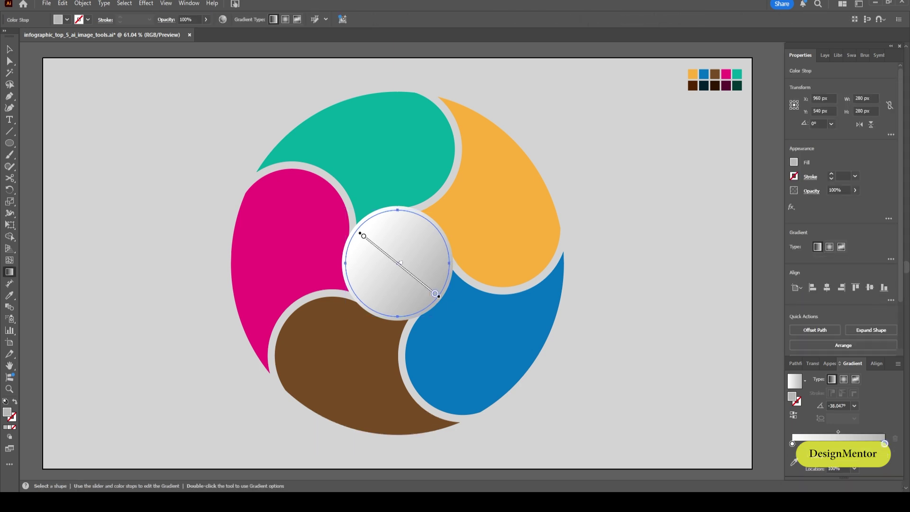
pyautogui.moveTo(439, 284)
pyautogui.mouseDown()
pyautogui.moveTo(386, 251)
pyautogui.moveTo(368, 224)
pyautogui.mouseUp()
pyautogui.press('v')
pyautogui.hotkey('ctrl', 'shift', 'a')
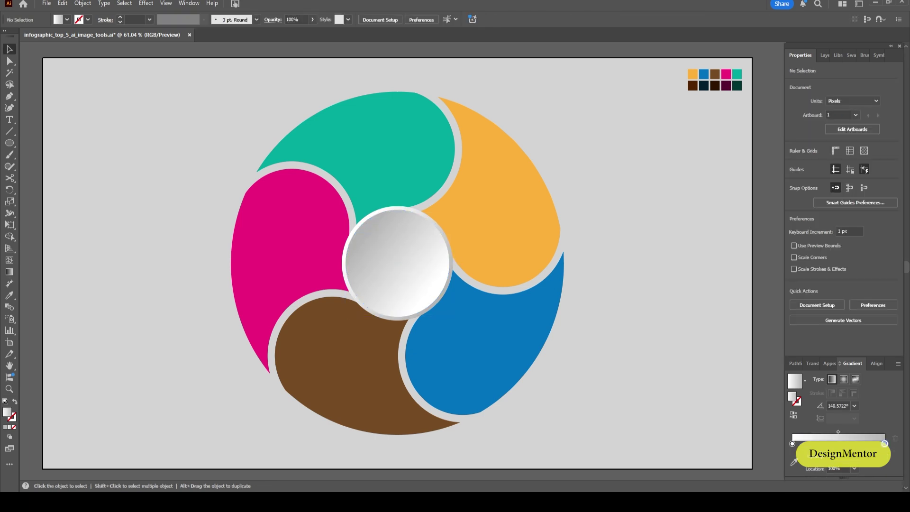
# Add the bold heading "The Top 5" in the upper part of the central circle and nudge it toward the circle's center line.
pyautogui.press('t')
pyautogui.click(356, 255)
pyautogui.write('The Top 5')
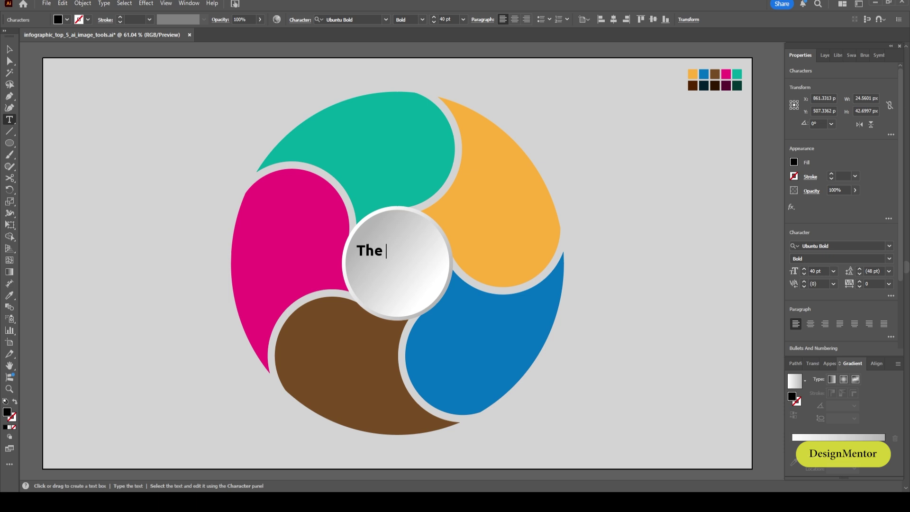
pyautogui.press('Escape')
pyautogui.hotkey('shift', 'Right')
pyautogui.hotkey('shift', 'Right')
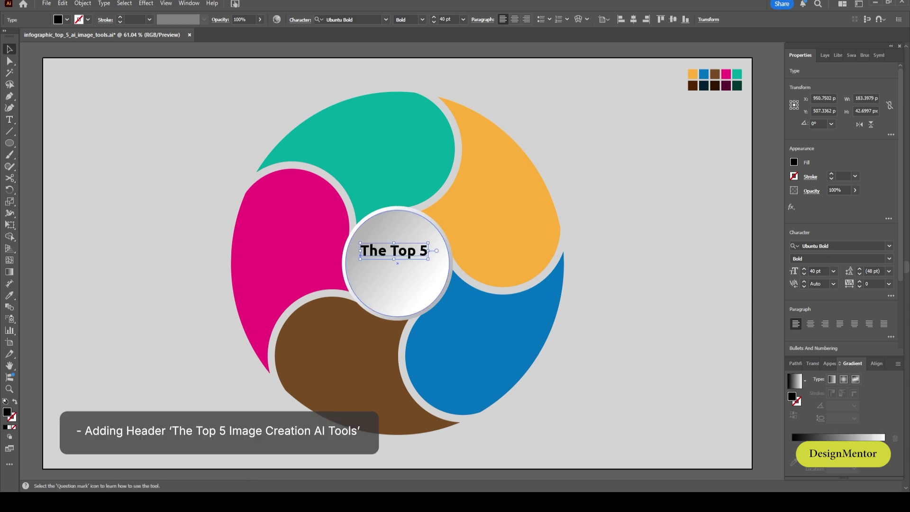
pyautogui.press('Left')
pyautogui.press('Left')
pyautogui.press('Left')
pyautogui.hotkey('ctrl', 'shift', 'a')
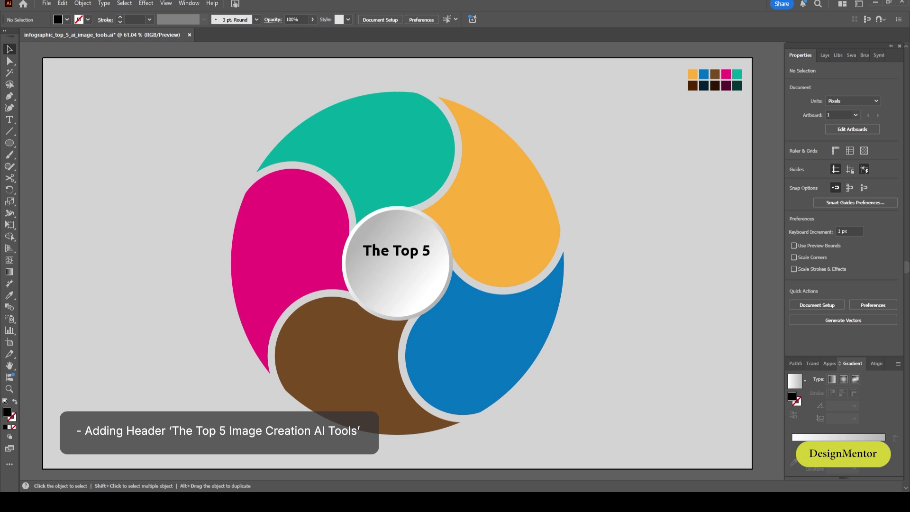
# Add the text "Image Creation AI Tools" below the heading and set its font size to 22 pt.
pyautogui.press('t')
pyautogui.click(360, 273)
pyautogui.write('Image')
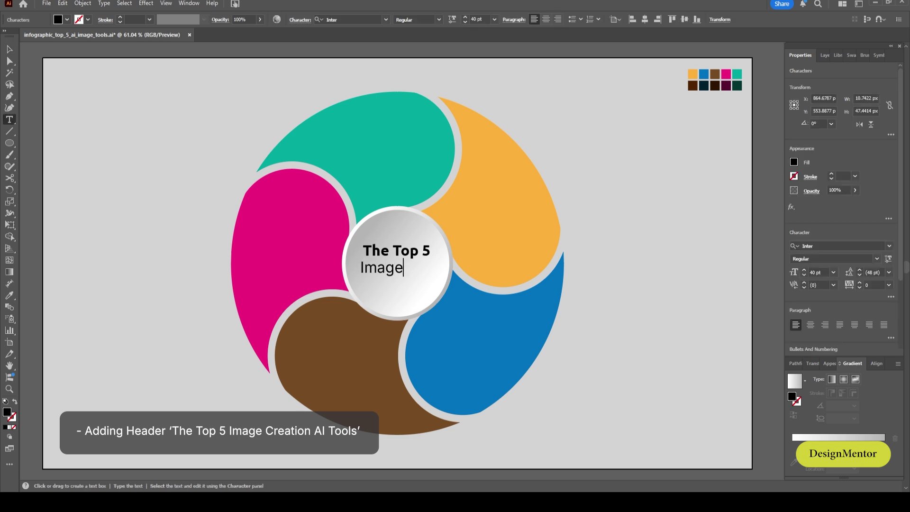
pyautogui.write(' Creation AI Tools')
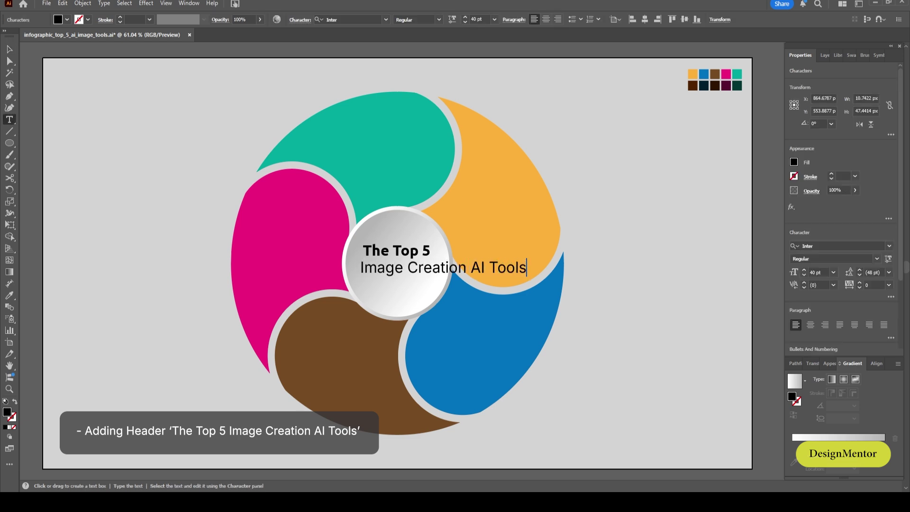
pyautogui.hotkey('ctrl', 'a')
pyautogui.click(819, 272)
pyautogui.write('22')
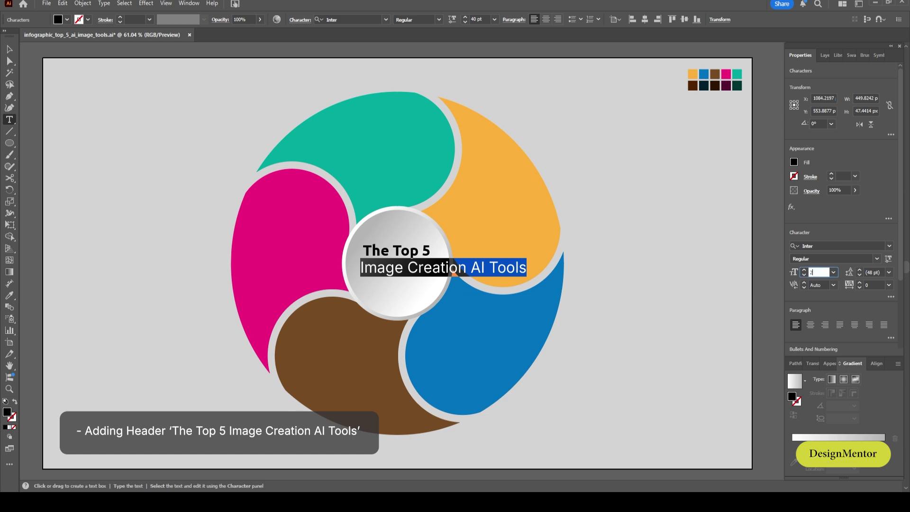
pyautogui.press('Return')
# Center the "Image Creation AI Tools" text horizontally on the artboard.
pyautogui.click(877, 363)
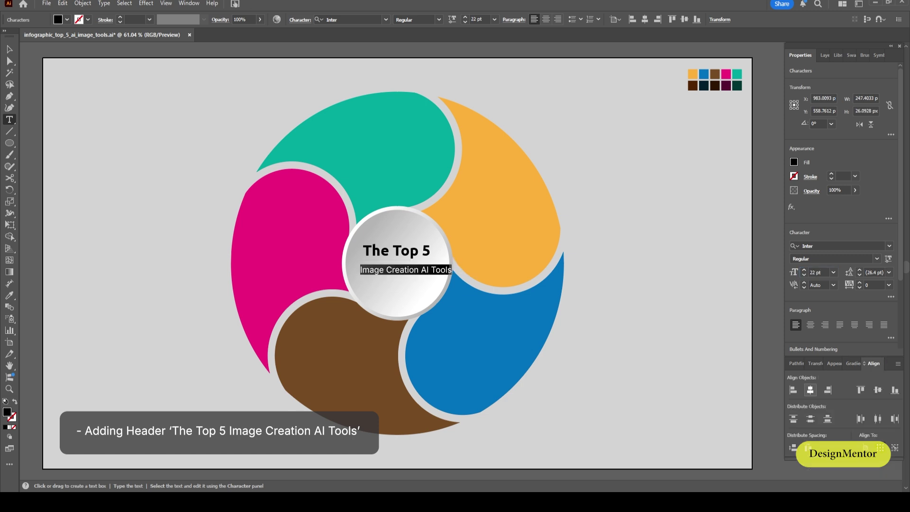
pyautogui.press('Escape')
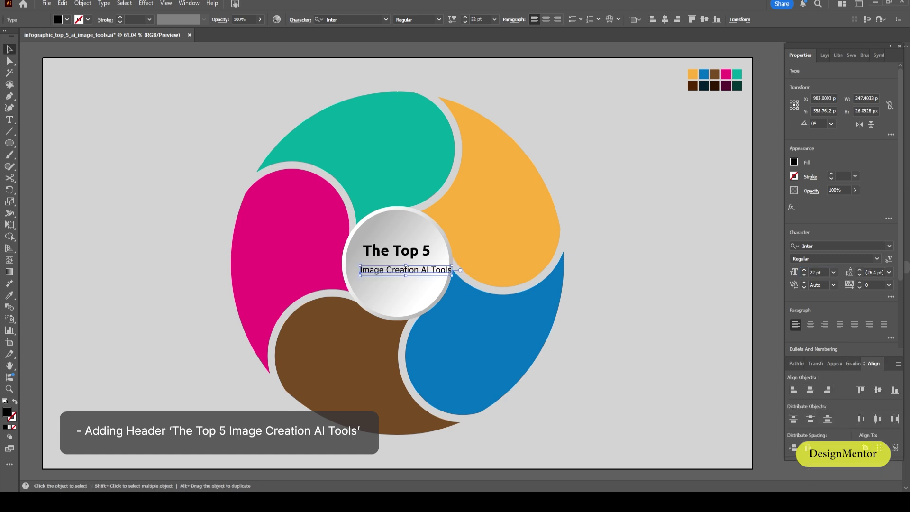
pyautogui.click(810, 390)
pyautogui.hotkey('ctrl', 'shift', 'a')
# Nudge the "The Top 5" heading down a few pixels, closer to the "Image Creation AI Tools" text.
pyautogui.click(425, 251)
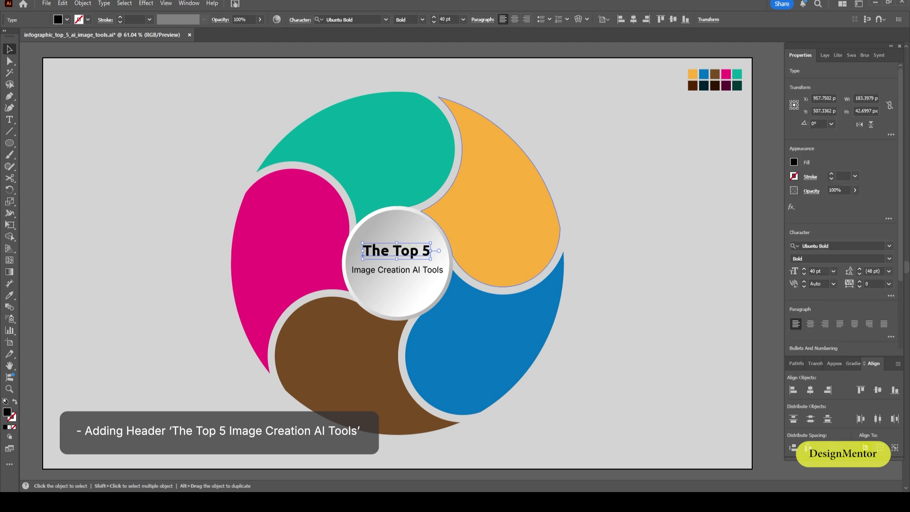
pyautogui.press('Down')
pyautogui.press('Down')
pyautogui.press('Down')
pyautogui.press('Down')
pyautogui.press('Down')
pyautogui.press('Down')
pyautogui.press('Down')
pyautogui.press('Down')
pyautogui.hotkey('ctrl', 'shift', 'a')
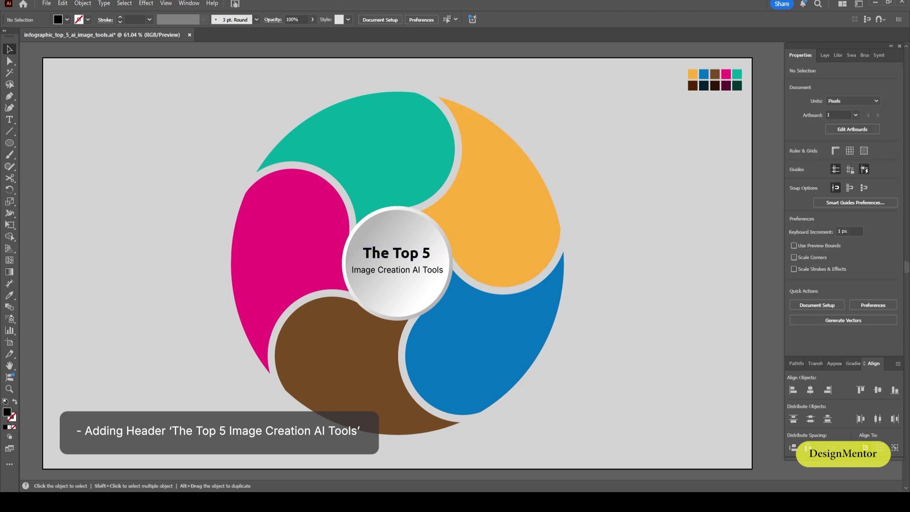
# Move the "Image Creation AI Tools" text and the "The Top 5" heading down about 10 px within the central circle.
pyautogui.click(412, 269)
pyautogui.hotkey('shift', 'Down')
pyautogui.moveTo(417, 251); pyautogui.dragTo(417, 256)
pyautogui.hotkey('ctrl', 'shift', 'a')
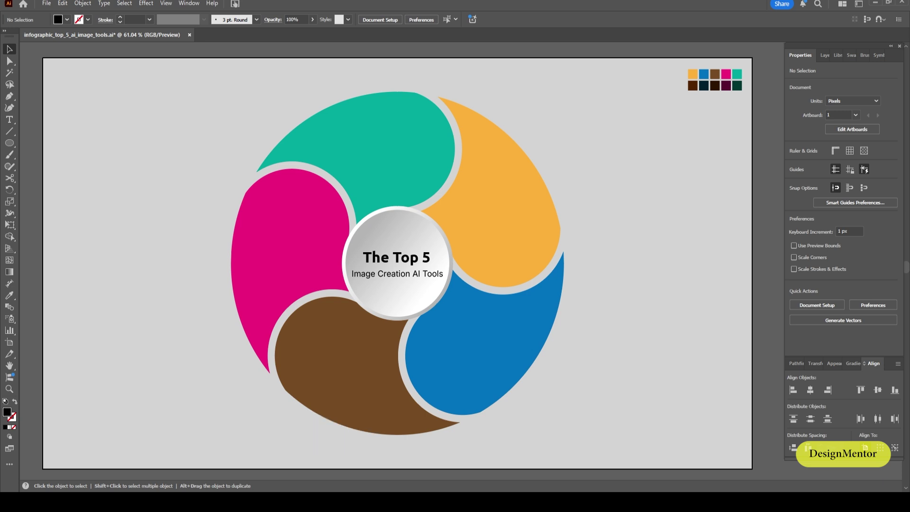
# Nudge the "Image Creation AI Tools" text up a few pixels to tighten its gap below the heading.
pyautogui.click(431, 274)
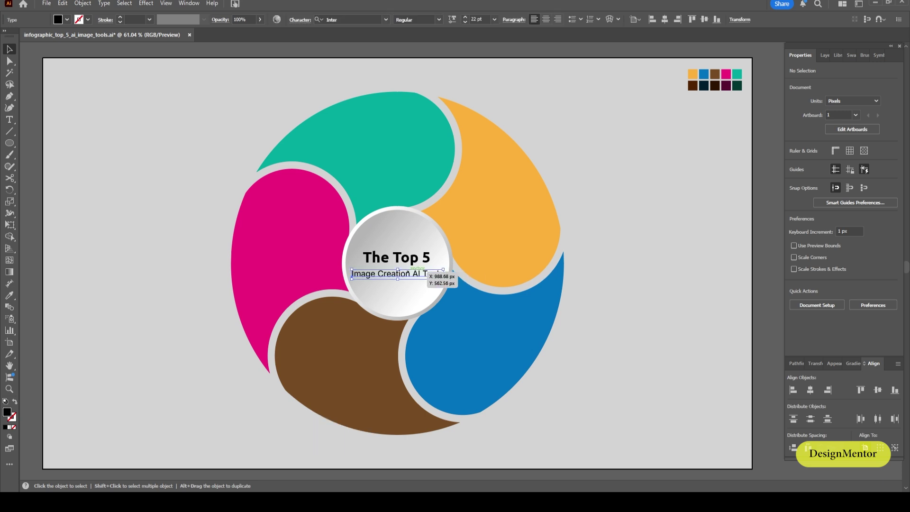
pyautogui.press('Up')
pyautogui.press('Up')
pyautogui.press('Up')
pyautogui.press('Up')
pyautogui.press('Up')
pyautogui.press('Up')
pyautogui.press('Up')
pyautogui.press('Up')
pyautogui.hotkey('ctrl', 'shift', 'a')
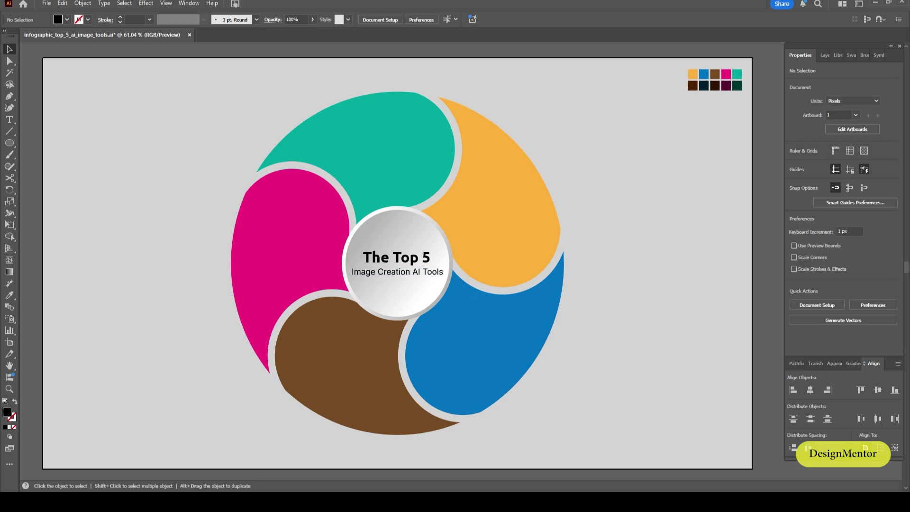
# Add the bold 40 pt text "MidJourney" on the orange petal and shift it down slightly within the petal.
pyautogui.press('t')
pyautogui.click(460, 214)
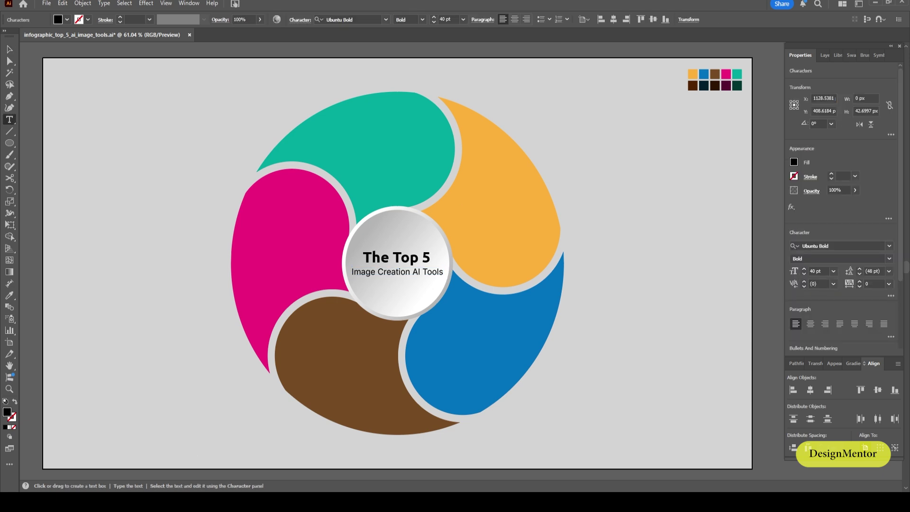
pyautogui.write('Mid')
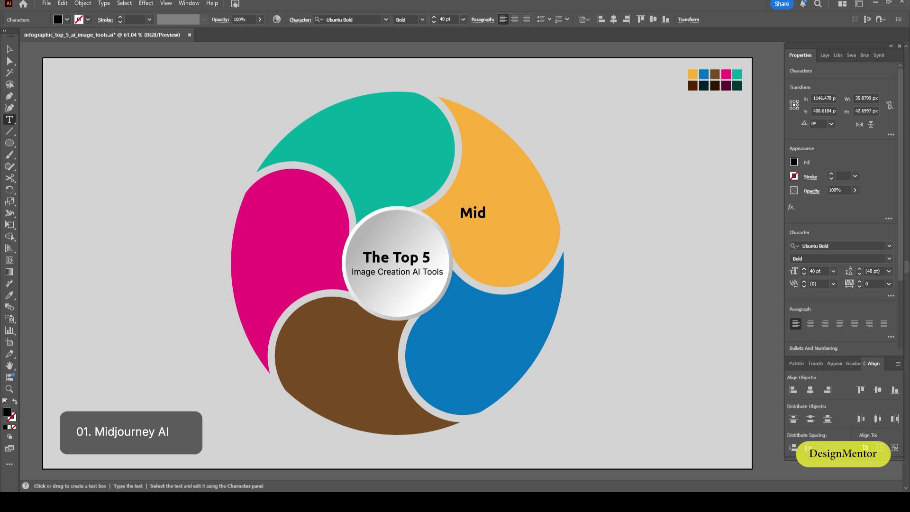
pyautogui.write('Journey')
pyautogui.press('Escape')
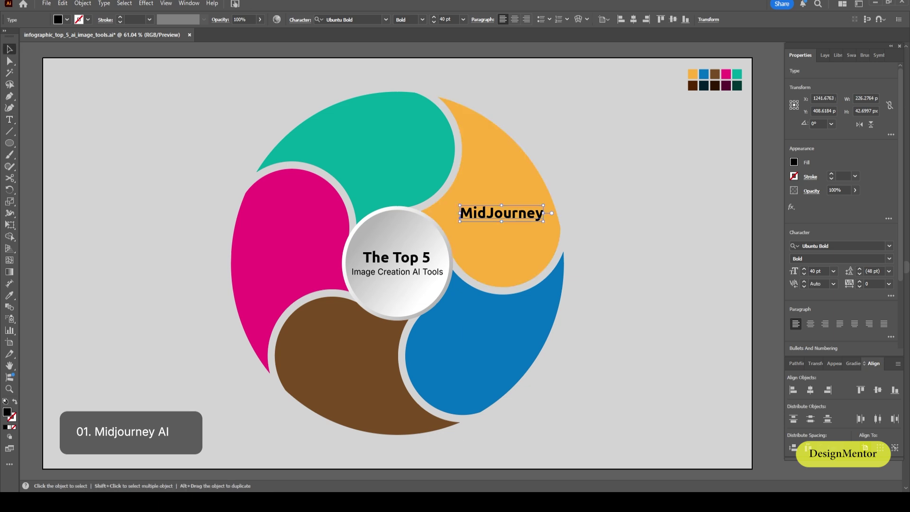
pyautogui.moveTo(527, 215); pyautogui.dragTo(528, 221)
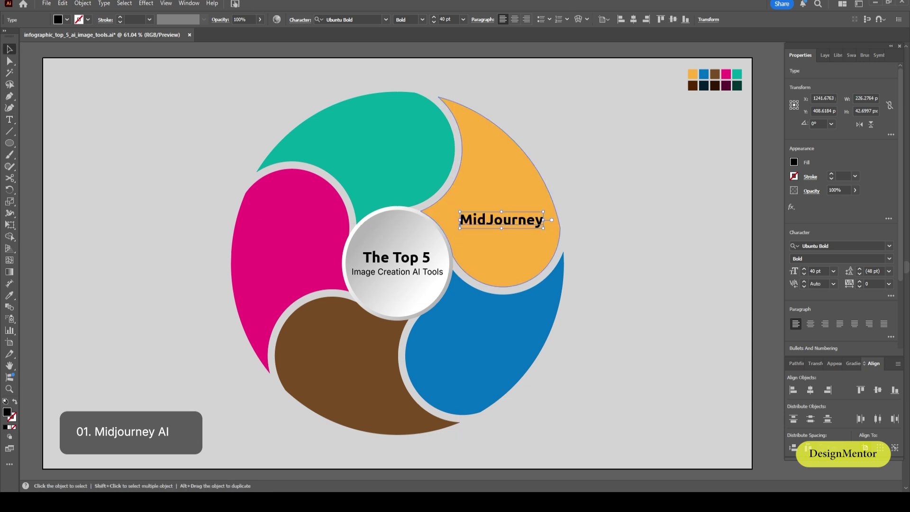
pyautogui.hotkey('ctrl', 'shift', 'a')
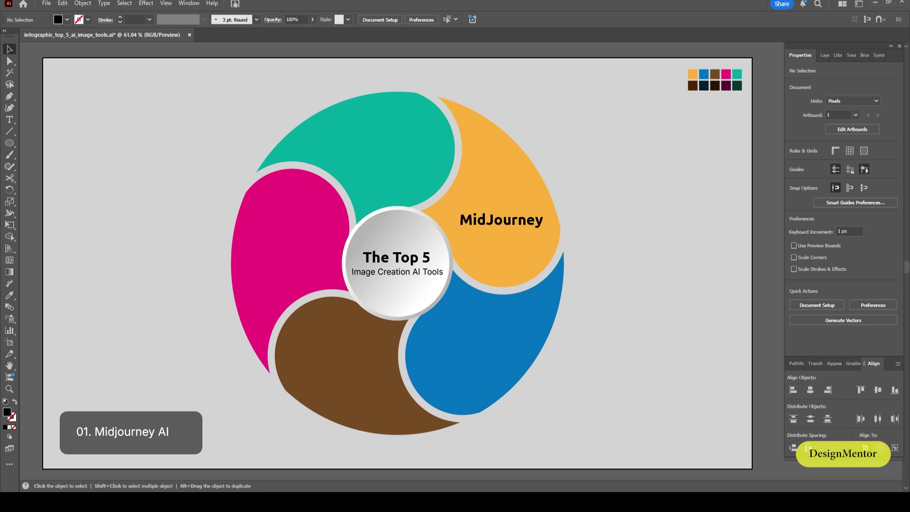
# Recolor the "MidJourney" text with the dark brown swatch below the orange one, using the Eyedropper.
pyautogui.click(514, 223)
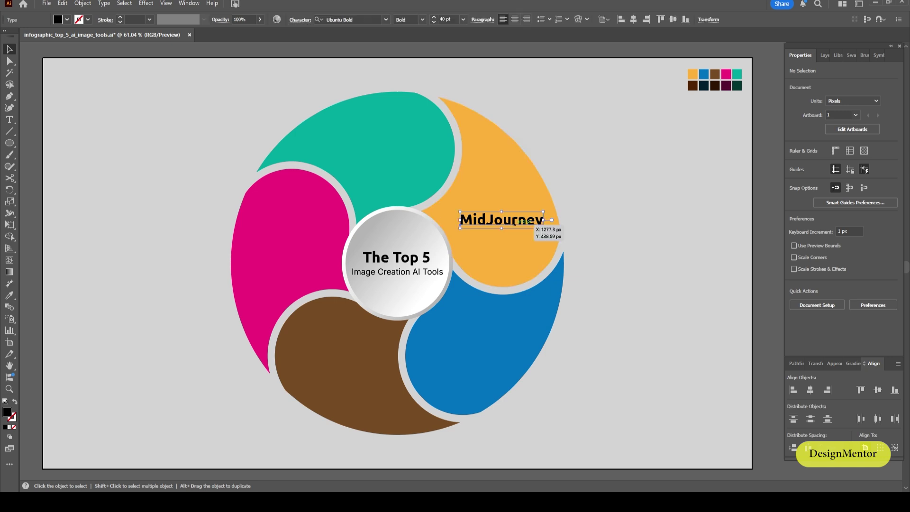
pyautogui.press('i')
pyautogui.click(692, 87)
pyautogui.press('v')
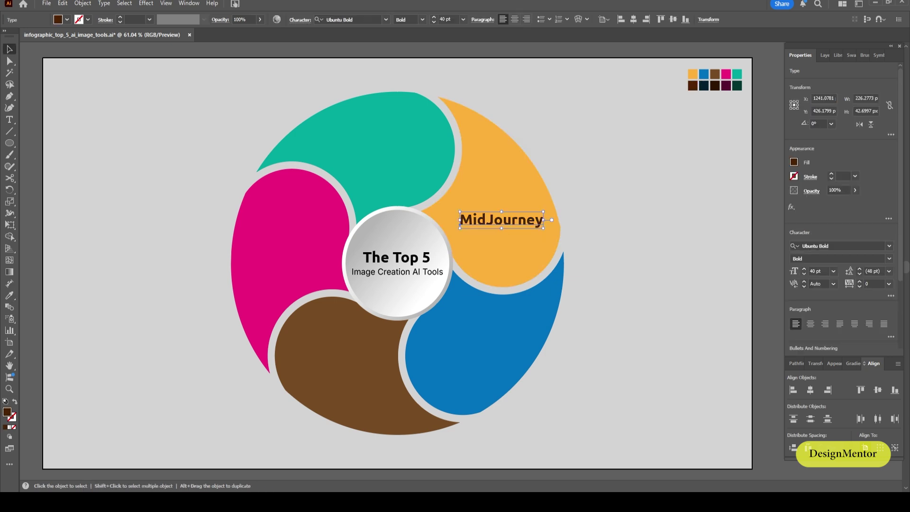
pyautogui.hotkey('ctrl', 'shift', 'a')
# Add the bold 40 pt text "ChatGPT" on the blue petal and move it slightly right and down.
pyautogui.press('t')
pyautogui.click(427, 347)
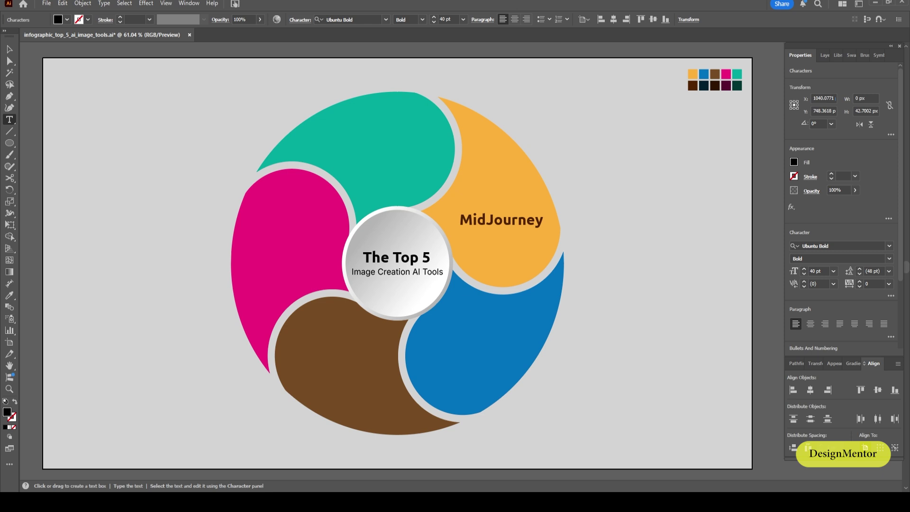
pyautogui.write('Chat')
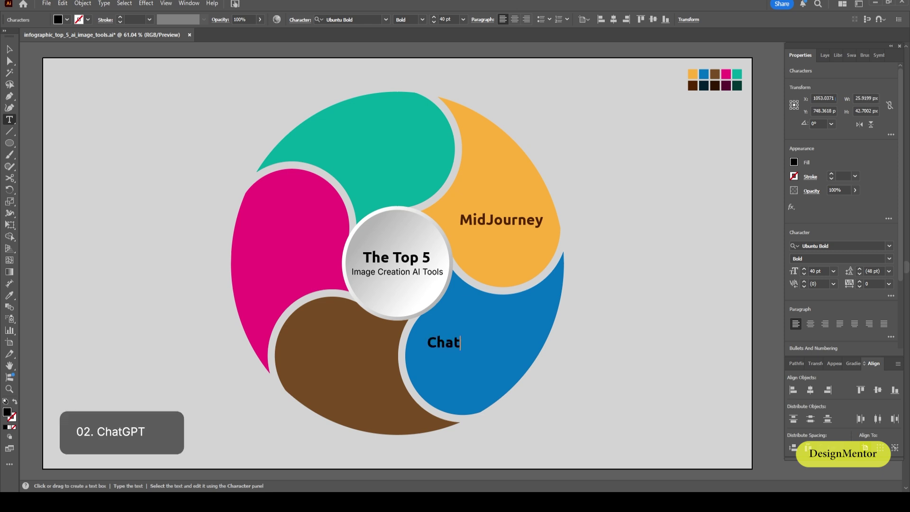
pyautogui.write('GPT')
pyautogui.press('Escape')
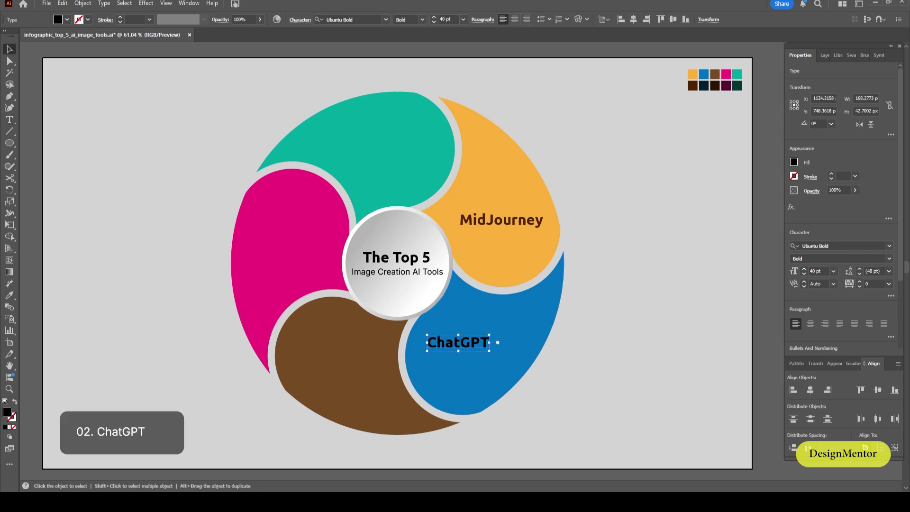
pyautogui.moveTo(479, 341); pyautogui.dragTo(486, 343)
# Recolor the "ChatGPT" text with the dark navy swatch below the blue one, using the Eyedropper.
pyautogui.press('i')
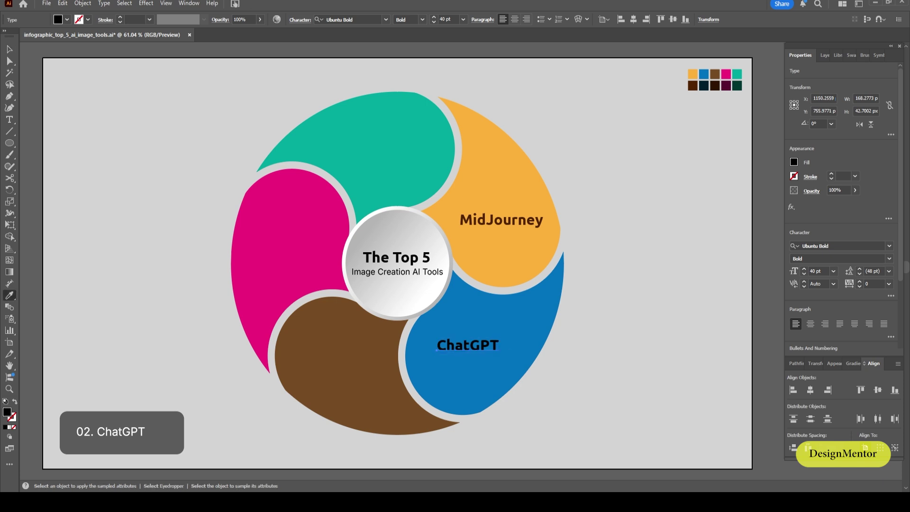
pyautogui.click(704, 86)
pyautogui.press('v')
pyautogui.hotkey('ctrl', 'shift', 'a')
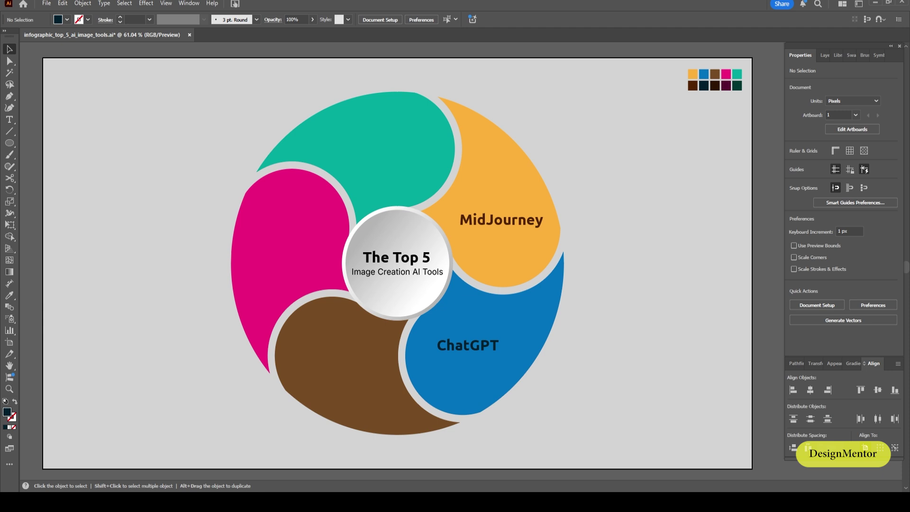
# Add the bold 40 pt text "Ideogram" on the brown petal and ready the Eyedropper for recoloring it.
pyautogui.press('t')
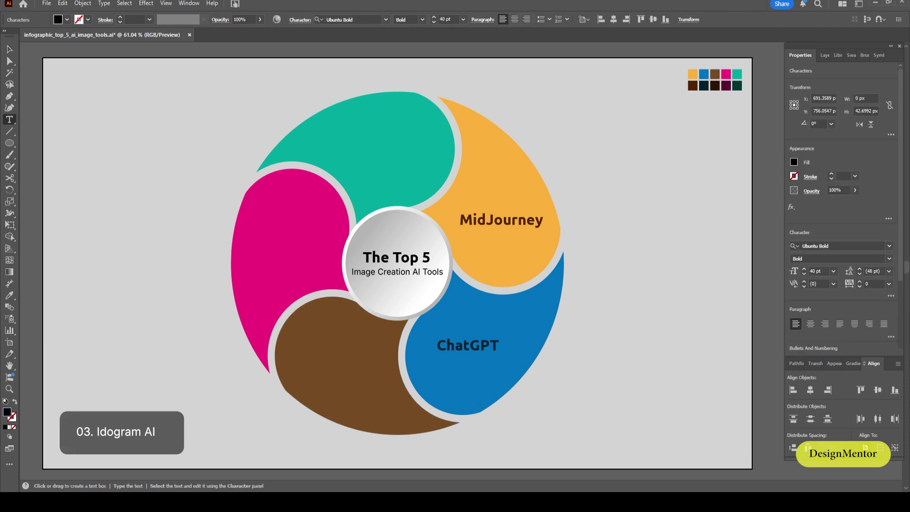
pyautogui.write('Ideogram')
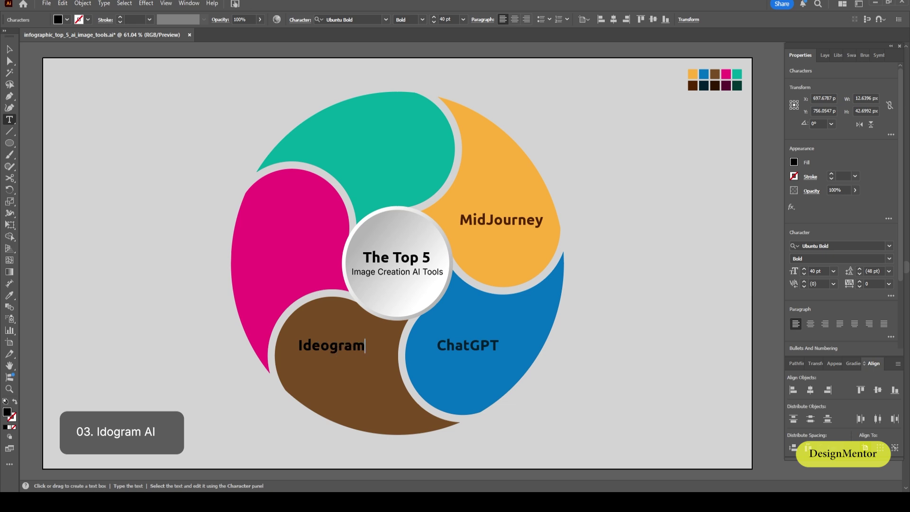
pyautogui.press('Escape')
pyautogui.press('i')
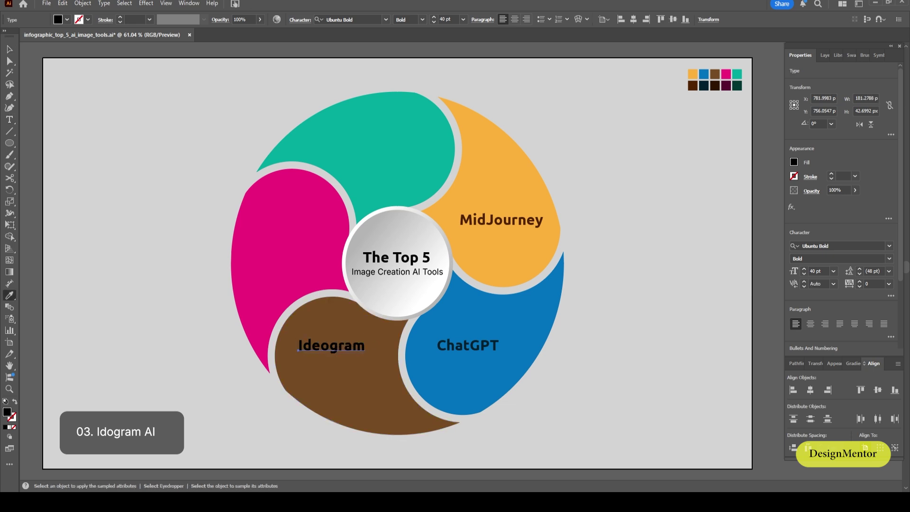